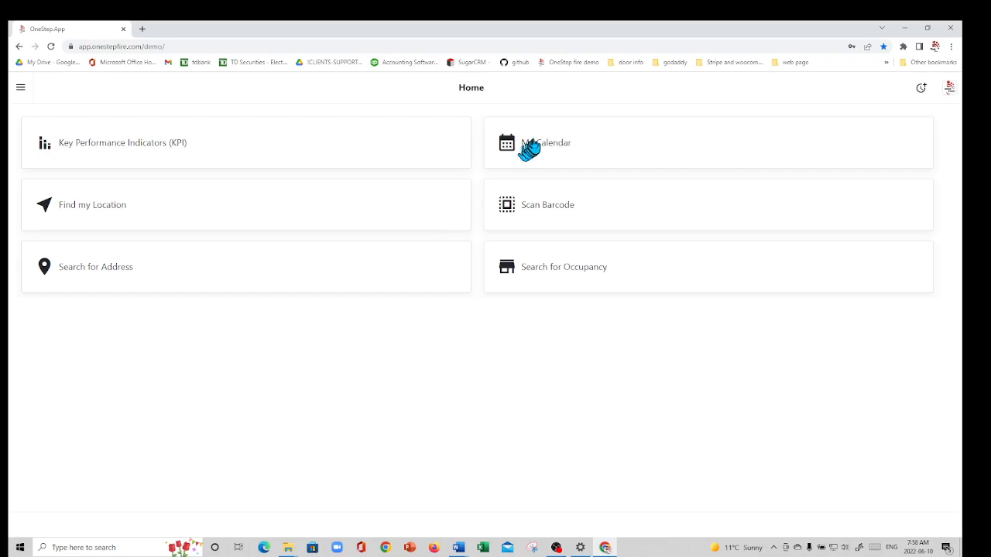
Open the annual Hood & Duct inspection scheduled for Wednesday 6/08 at 1:30 PM from My Calendar.
left_click(533, 146)
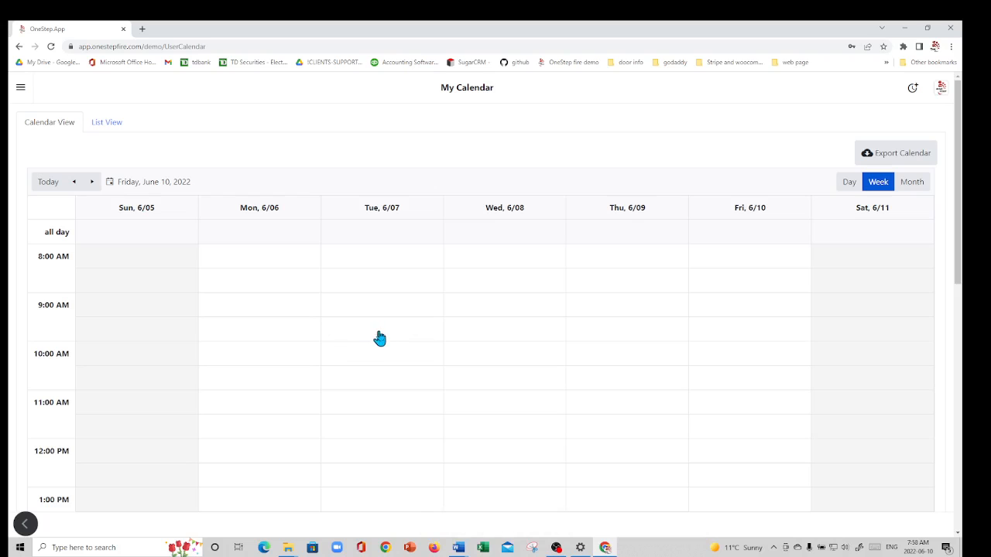
scroll(382, 338, "down", 2)
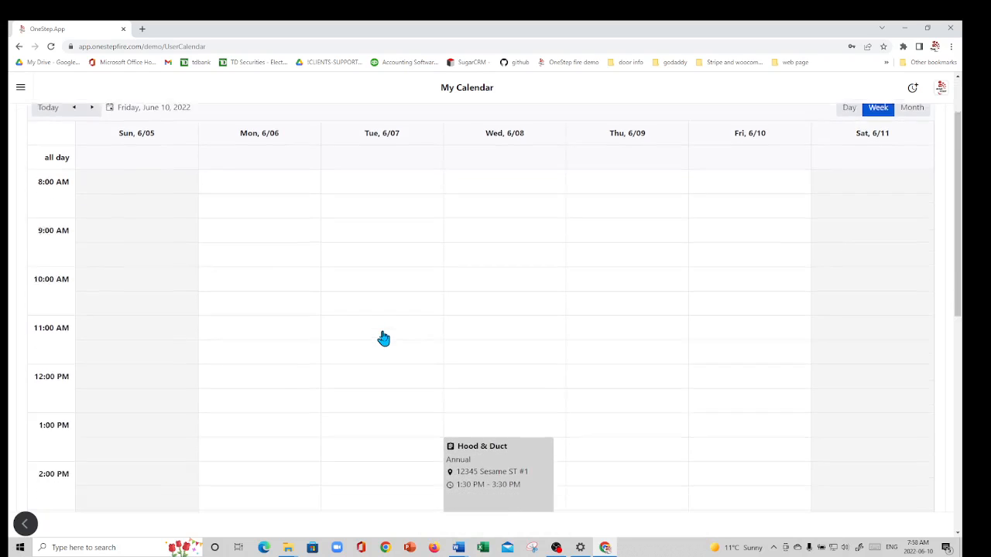
scroll(382, 338, "down", 1)
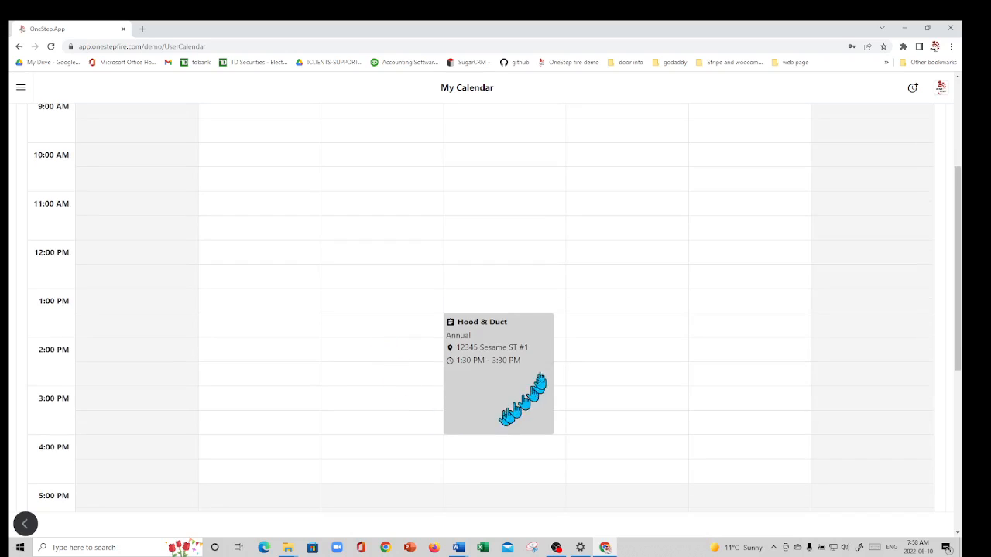
left_click(487, 361)
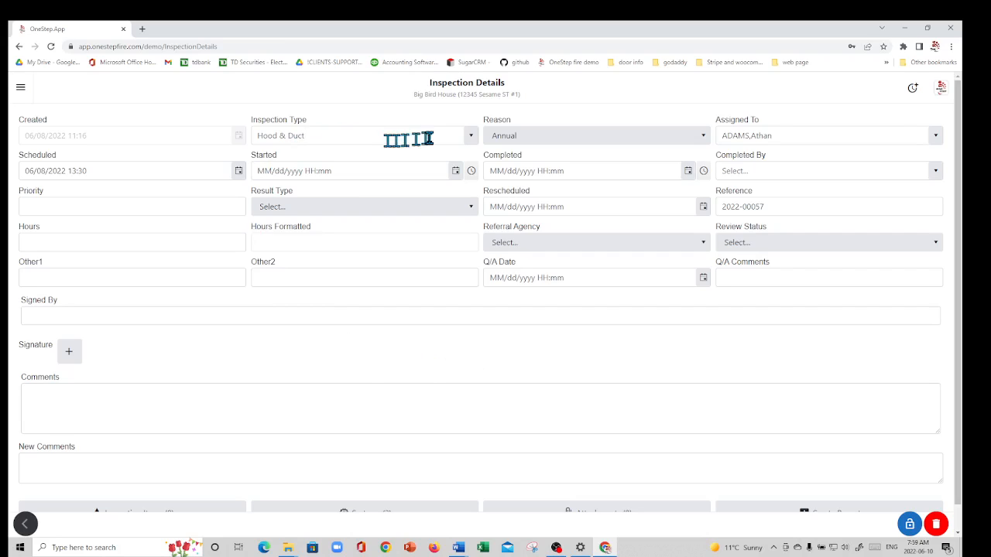
Fill in the inspection with type Hood & Duct, reason Annual and the current date and time as its start.
left_click(470, 137)
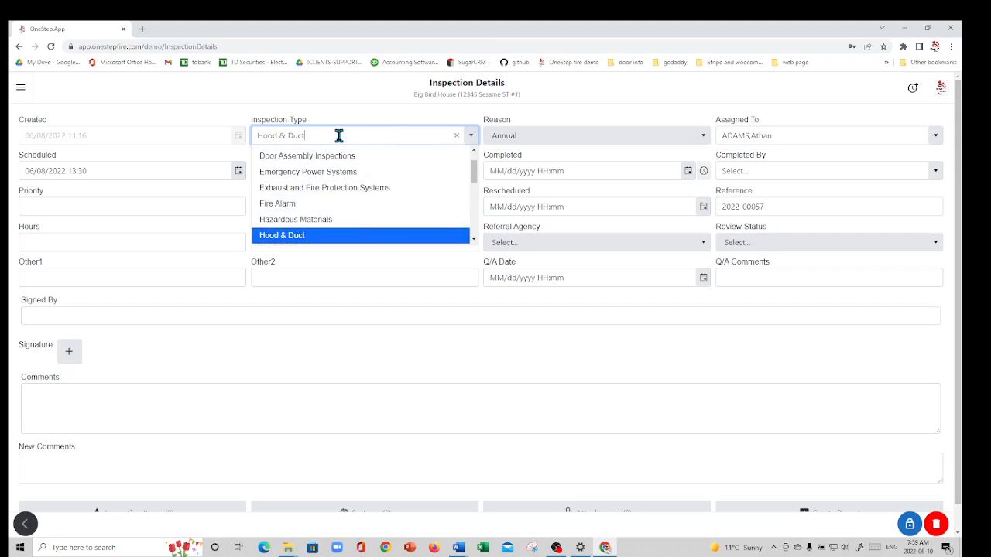
left_click(301, 237)
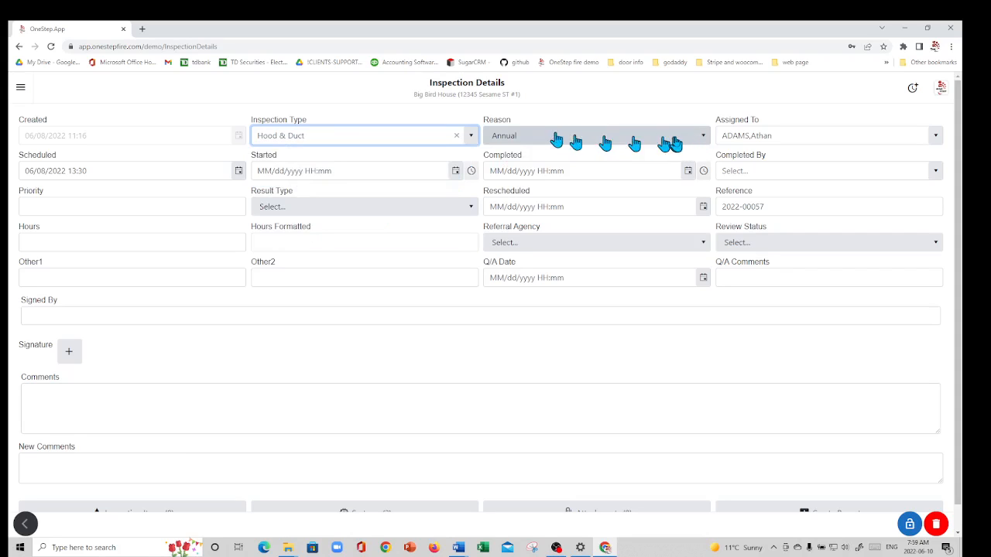
left_click(704, 138)
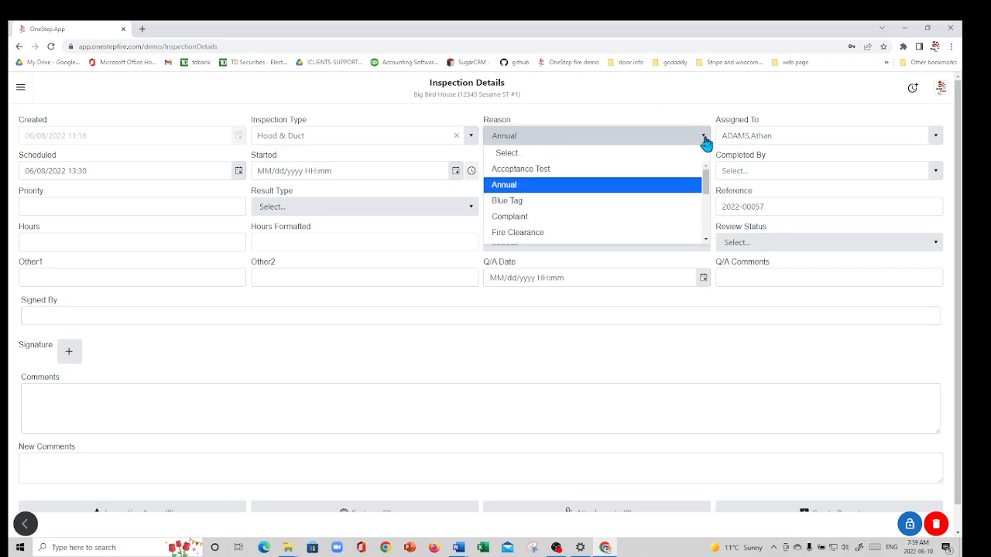
left_click(508, 187)
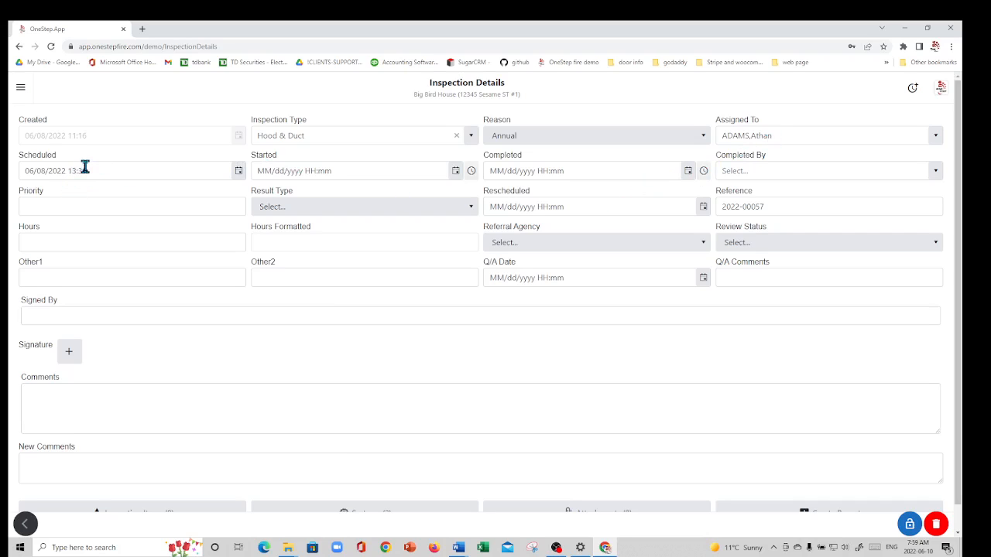
left_click(471, 171)
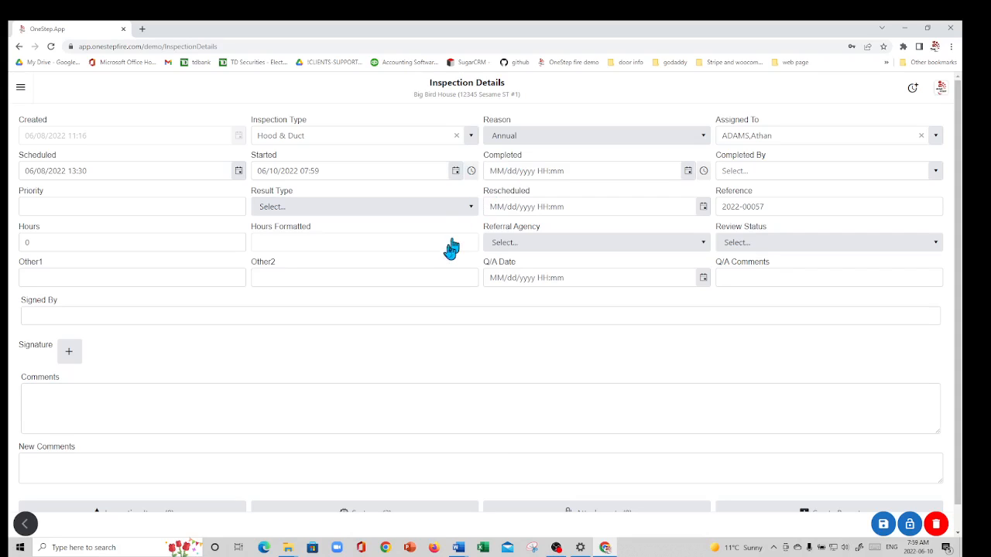
Open the inspection items and auto-create the checklist items associated with the inspection type.
scroll(414, 275, "down", 1)
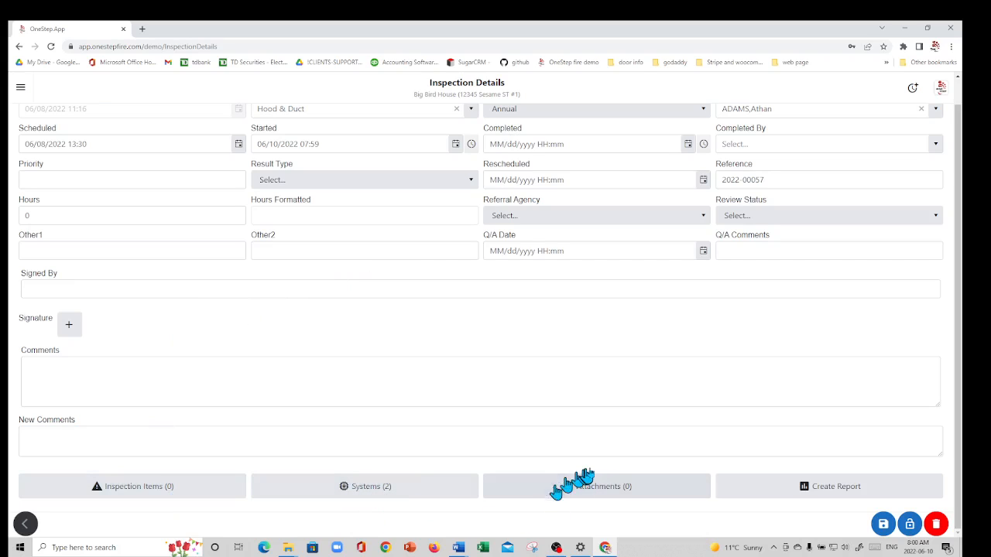
left_click(619, 498)
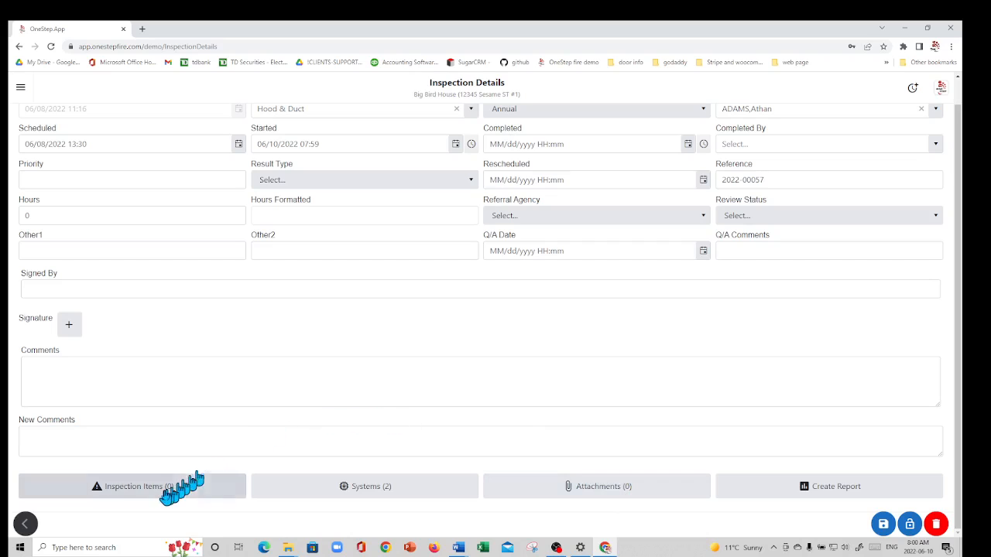
left_click(137, 494)
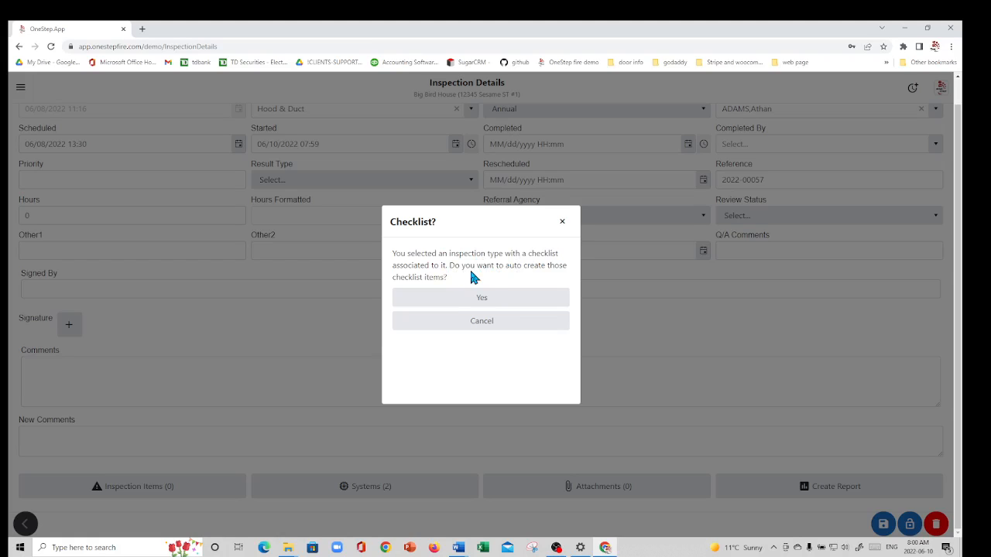
left_click(479, 300)
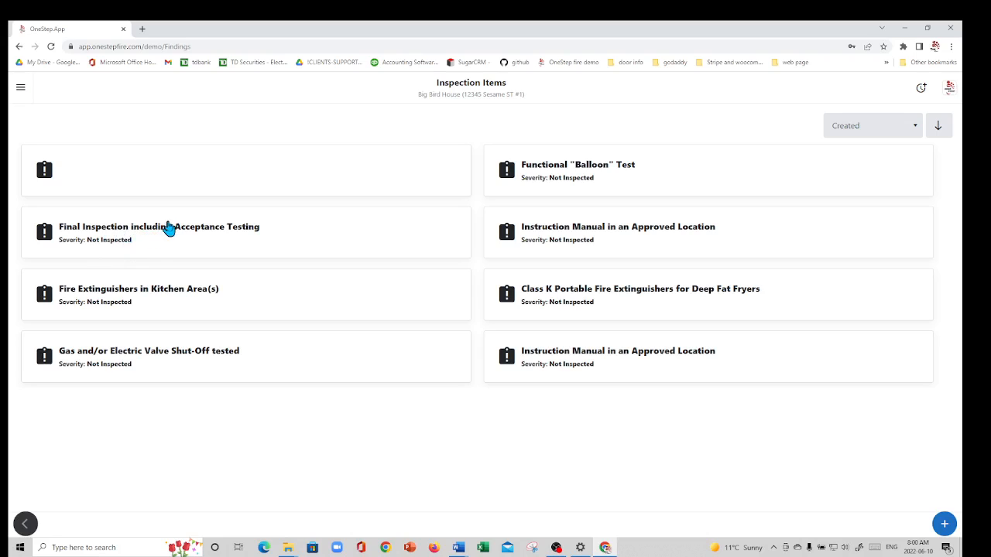
Set the severity of the Fire Extinguishers in Kitchen Area(s) item to Unsatisfactory.
left_click(150, 295)
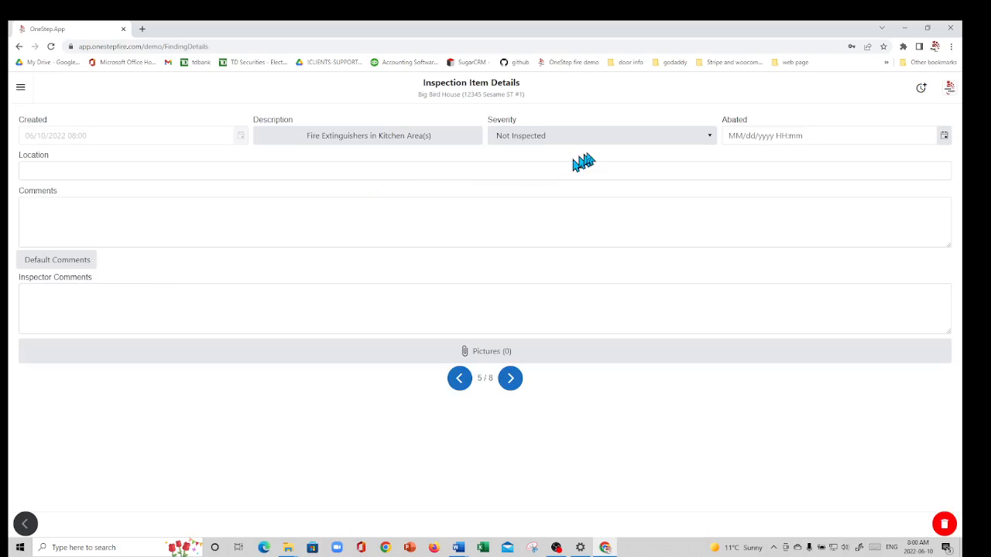
left_click(710, 141)
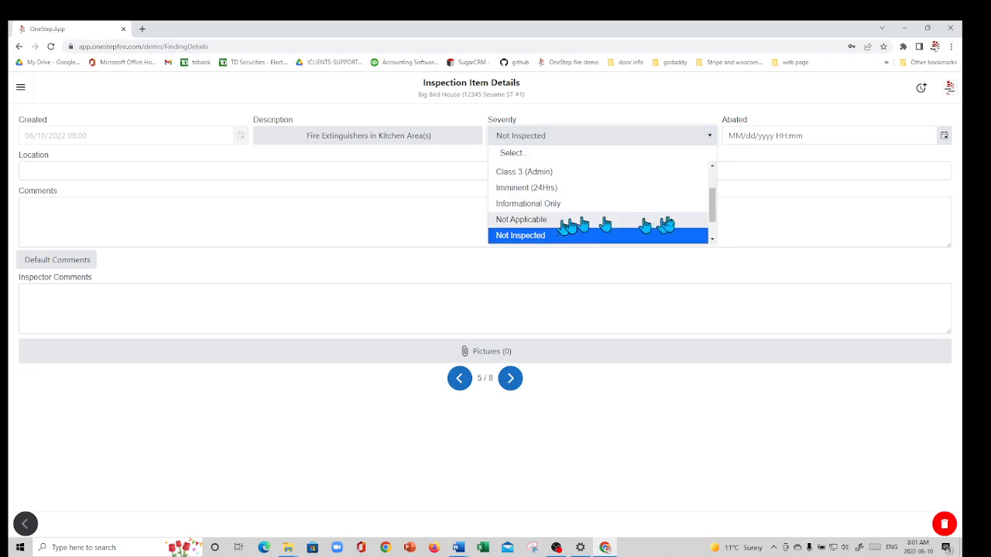
left_click(712, 240)
left_click(712, 239)
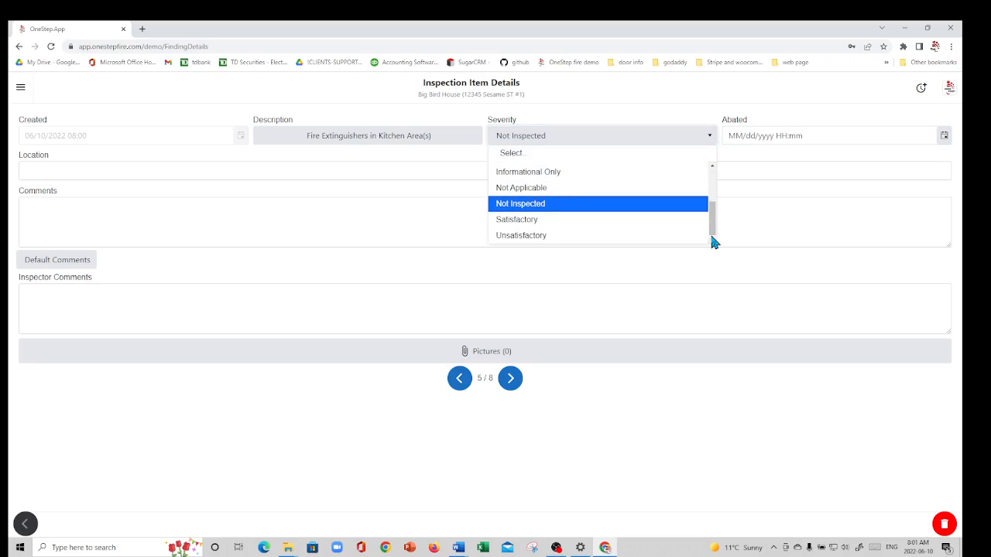
left_click(534, 236)
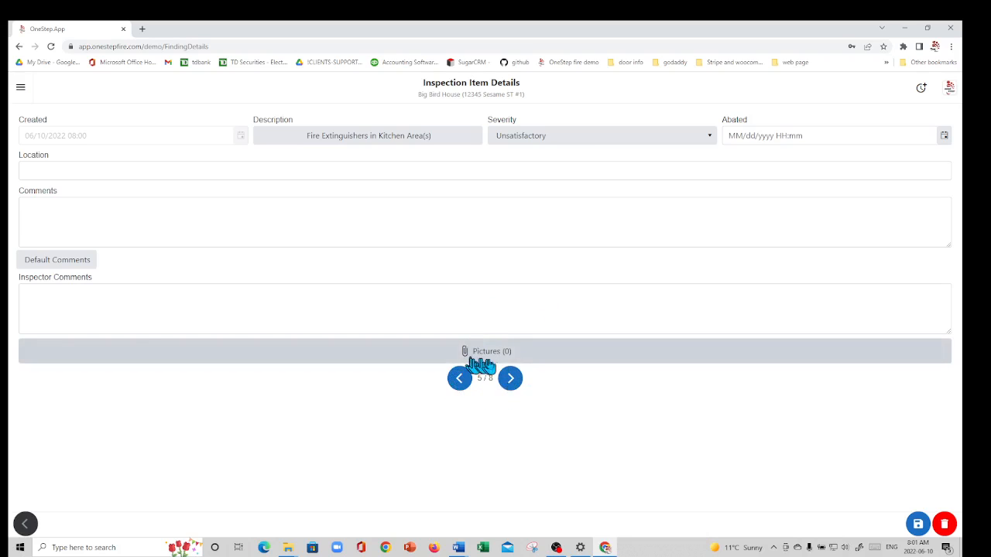
Set the severity of Class K Portable Fire Extinguishers for Deep Fat Fryers to Imminent (24Hrs) and return to the inspection details.
left_click(511, 380)
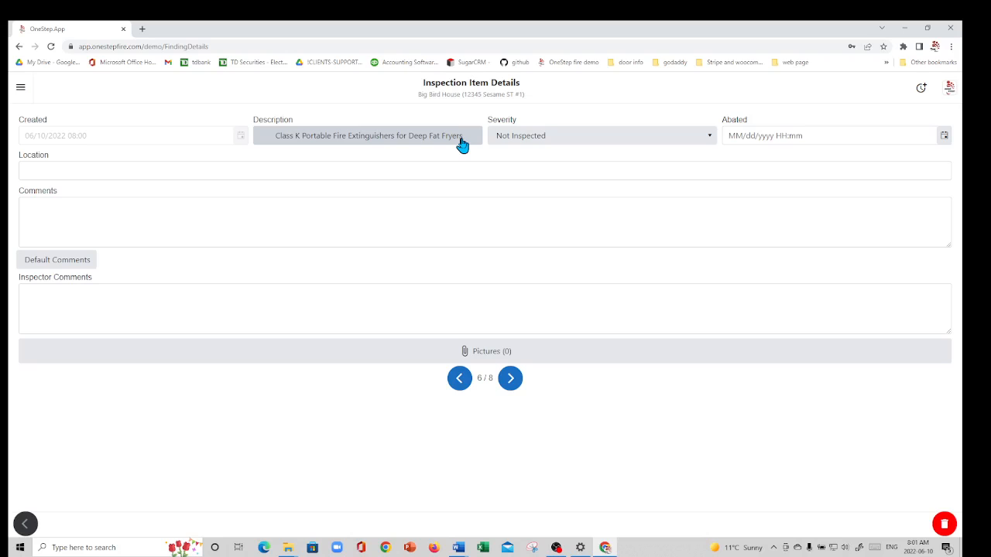
left_click(712, 139)
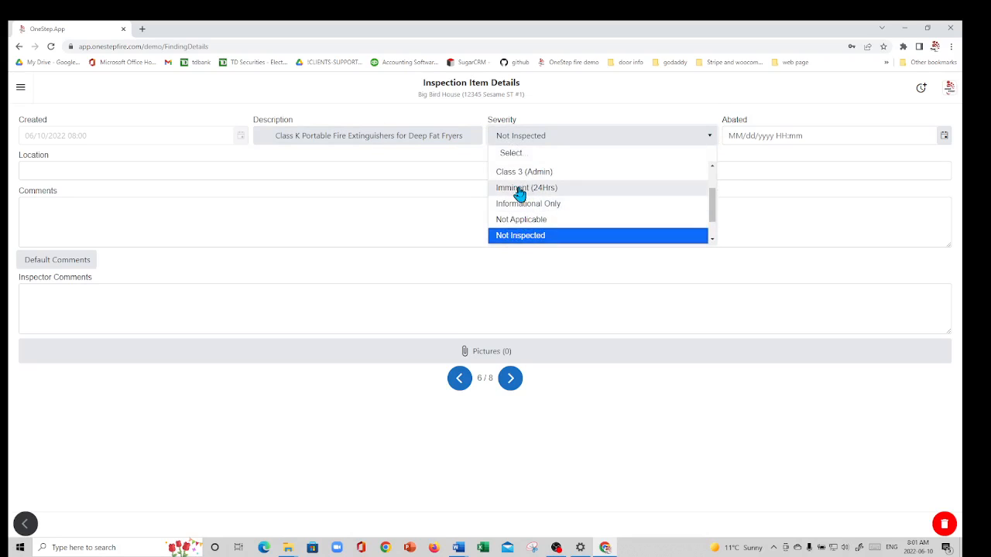
left_click(520, 190)
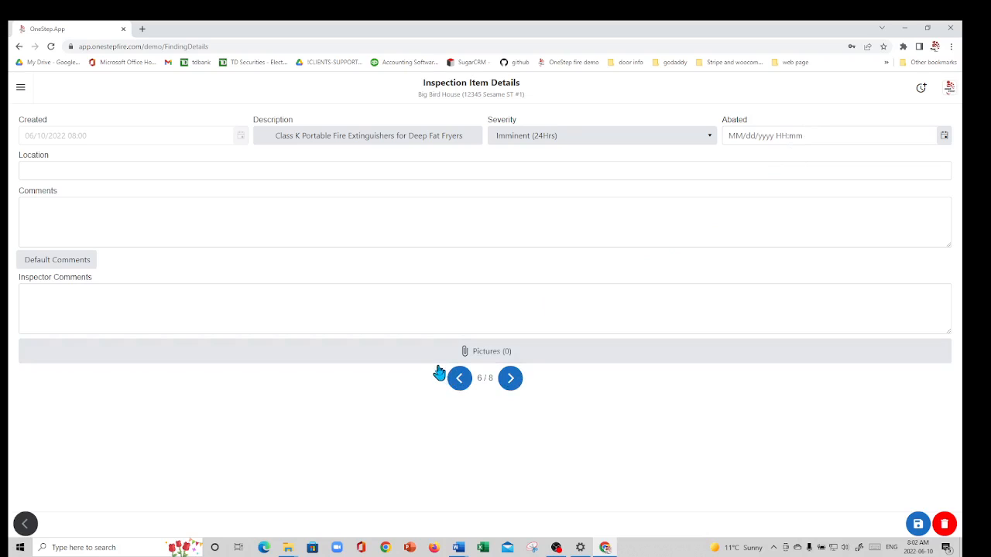
left_click(26, 524)
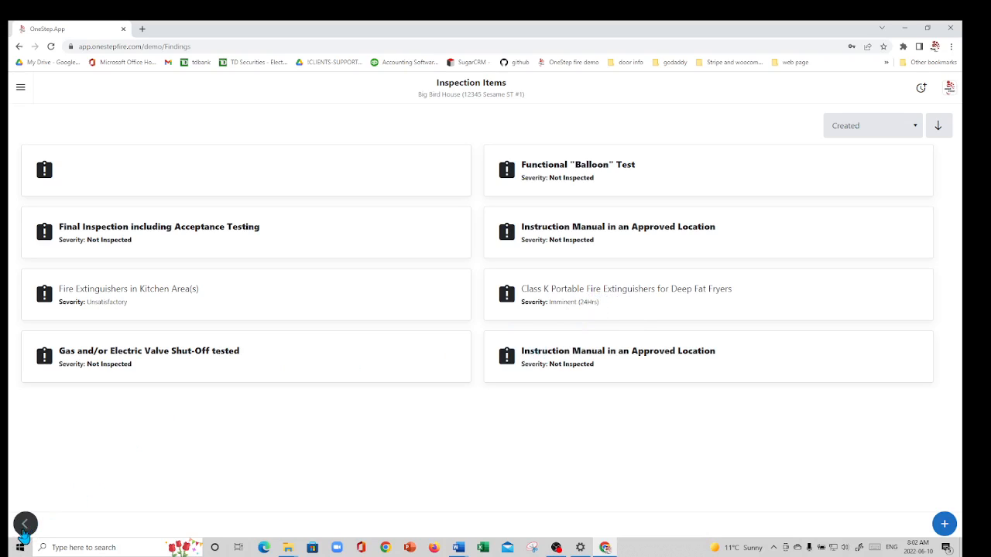
left_click(25, 524)
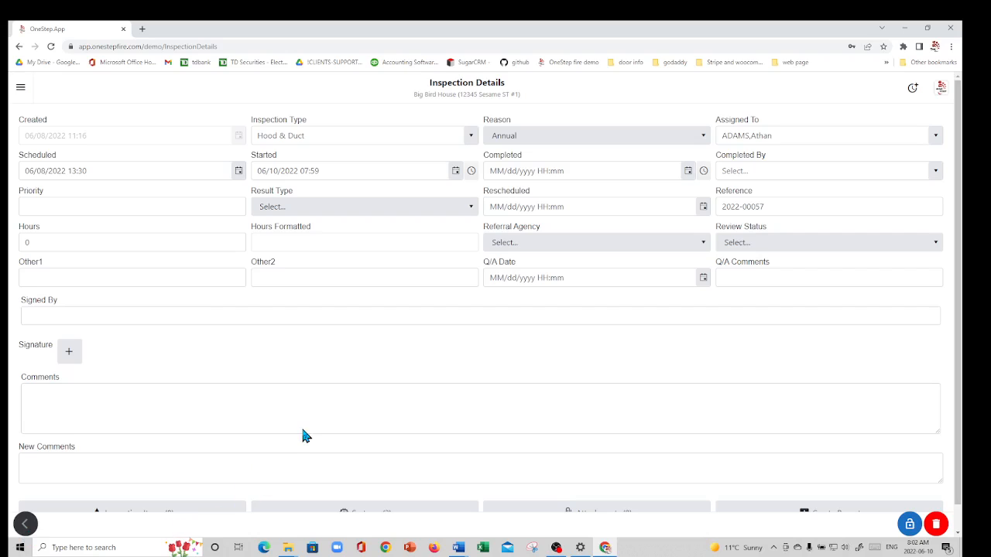
Add a new system to the inspection's systems with the type Fire Door and the status Non-functional.
scroll(305, 433, "down", 2)
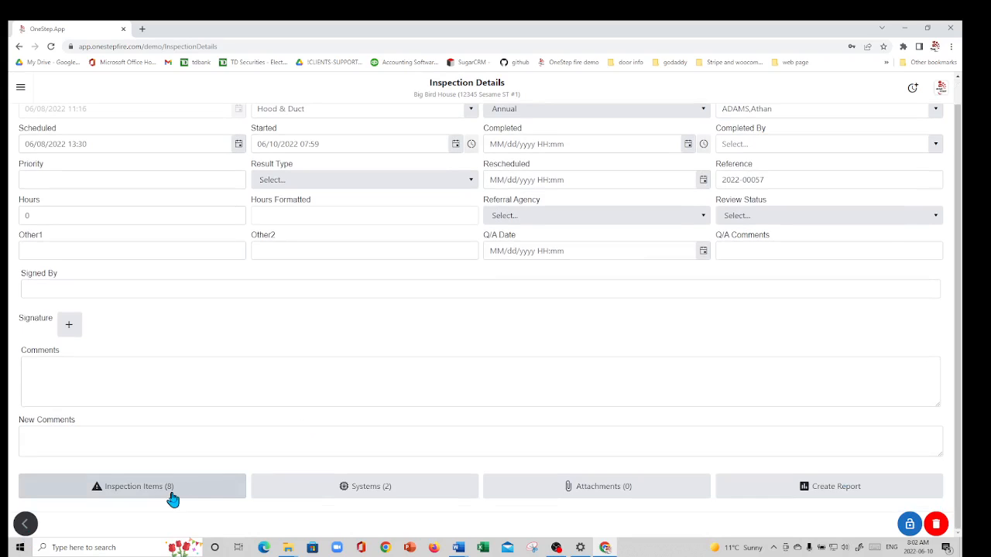
left_click(408, 494)
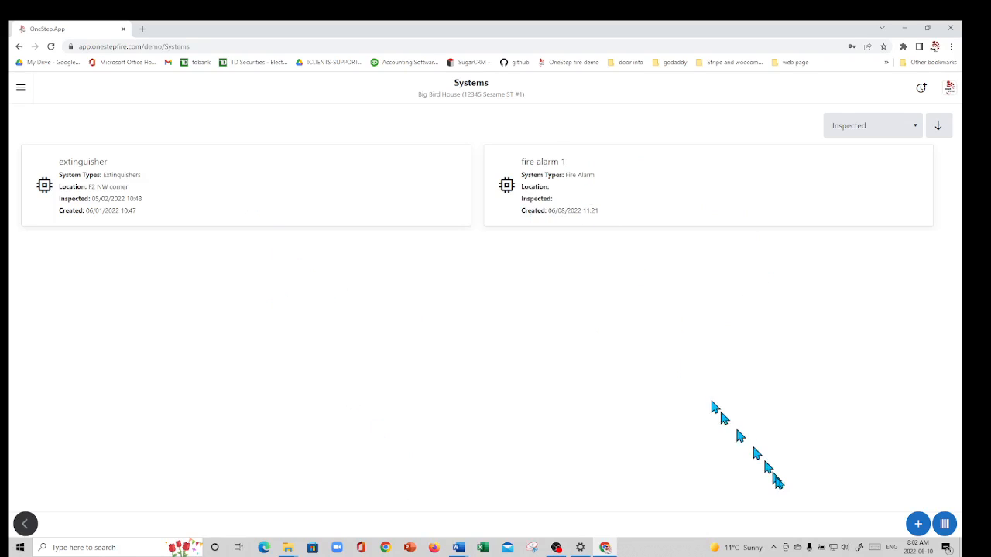
left_click(918, 525)
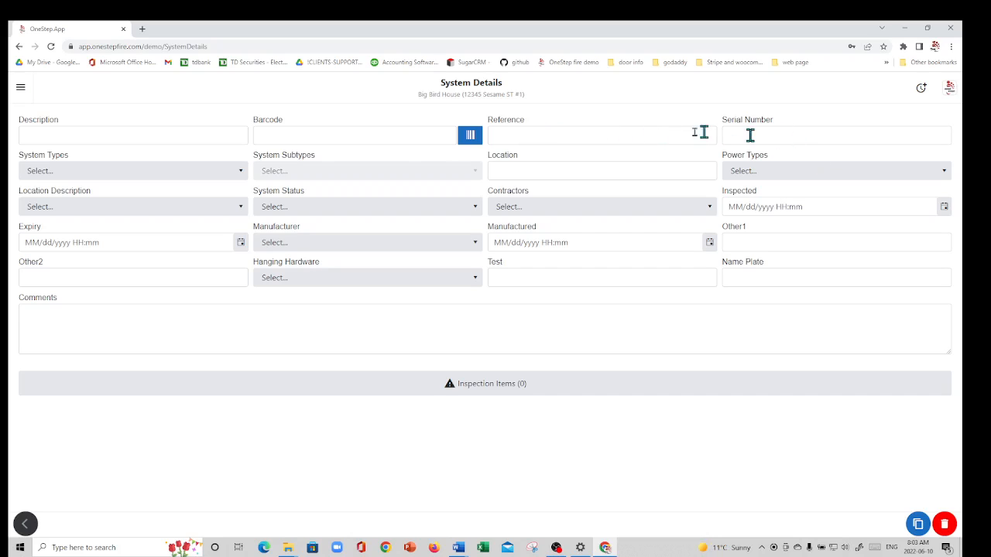
left_click(240, 178)
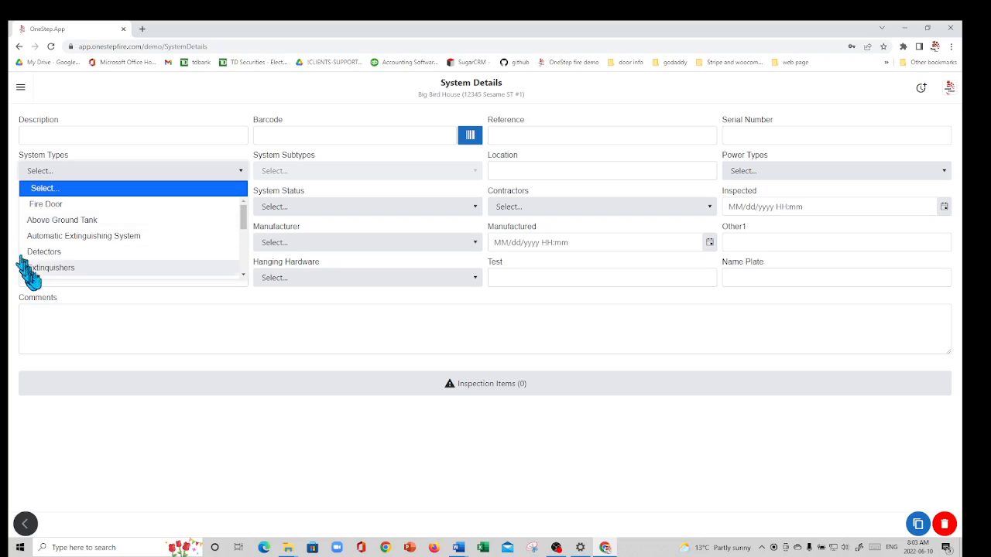
left_click(45, 205)
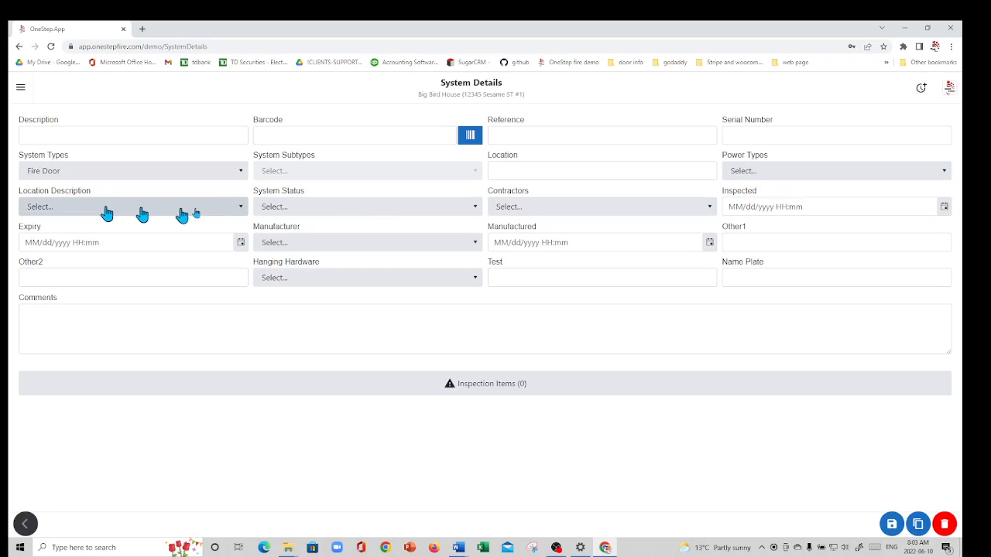
left_click(476, 208)
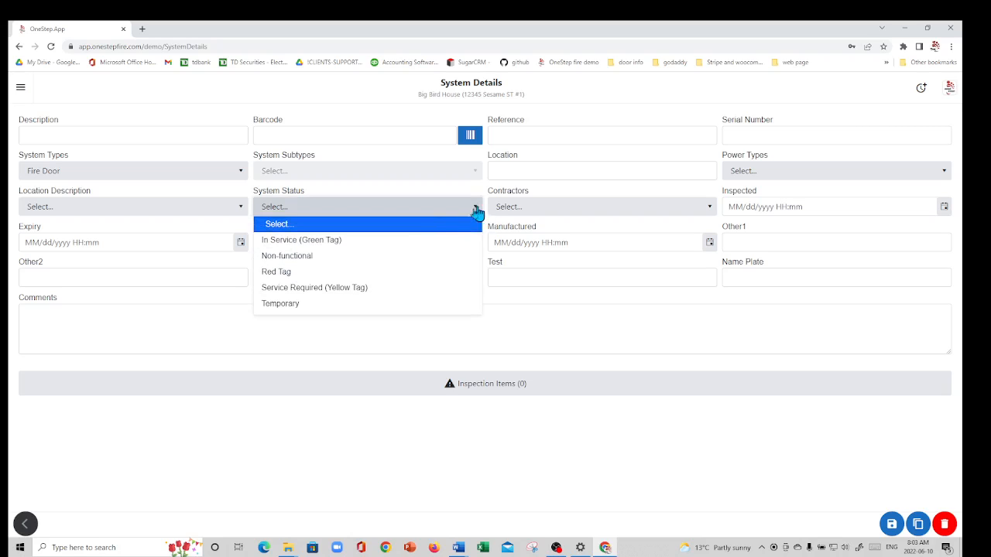
left_click(288, 256)
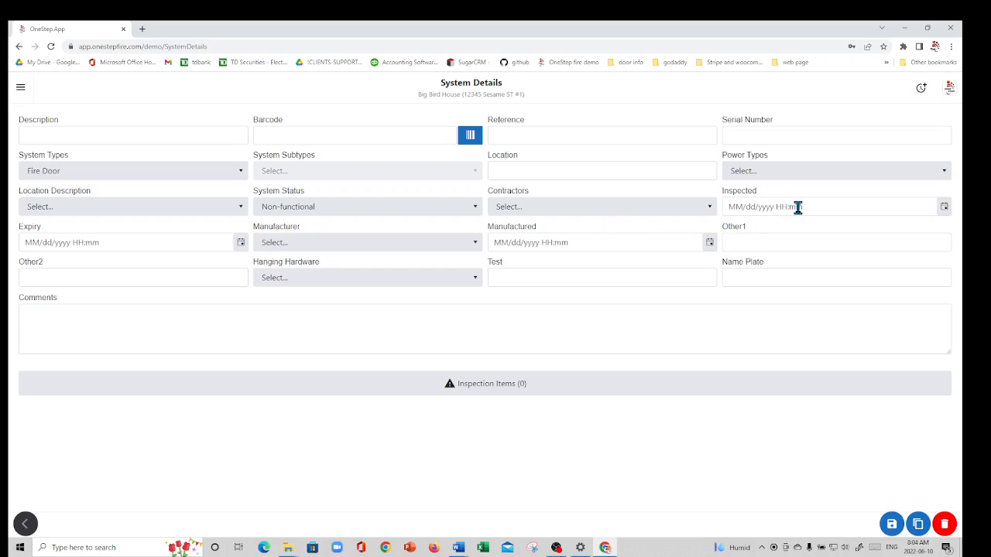
Set the fire door's inspected date to 06/10/2022 08:04, save the system and return to the inspection details.
left_click(944, 209)
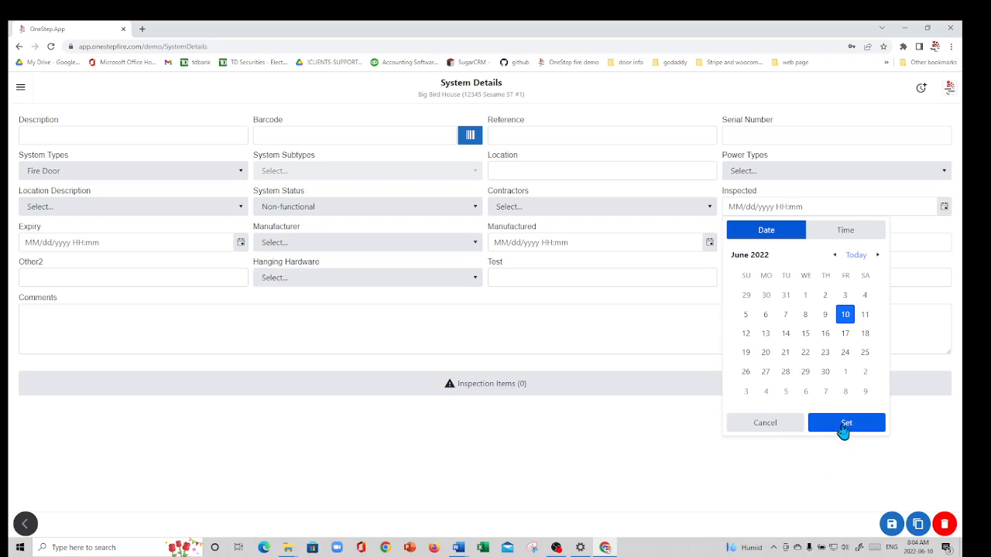
left_click(861, 257)
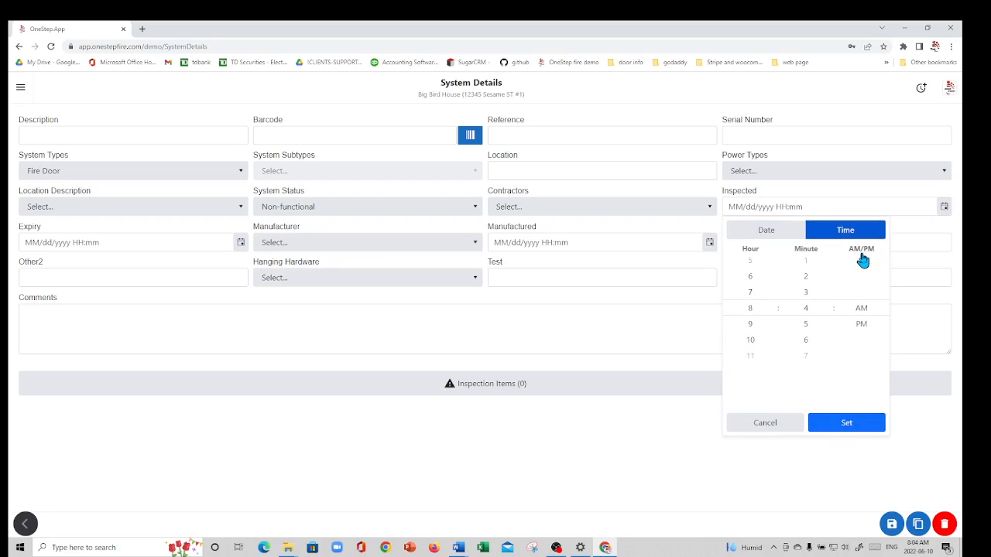
left_click(843, 424)
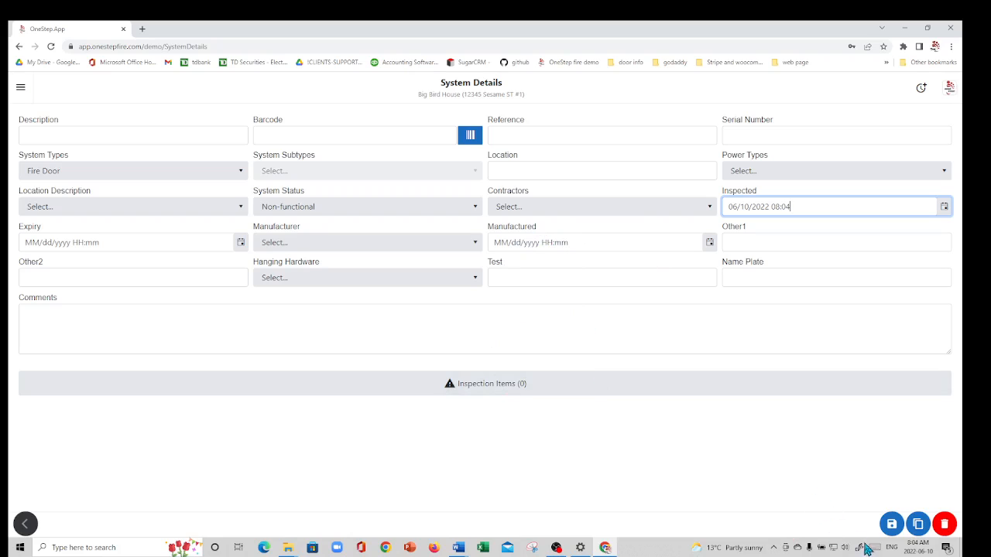
left_click(890, 526)
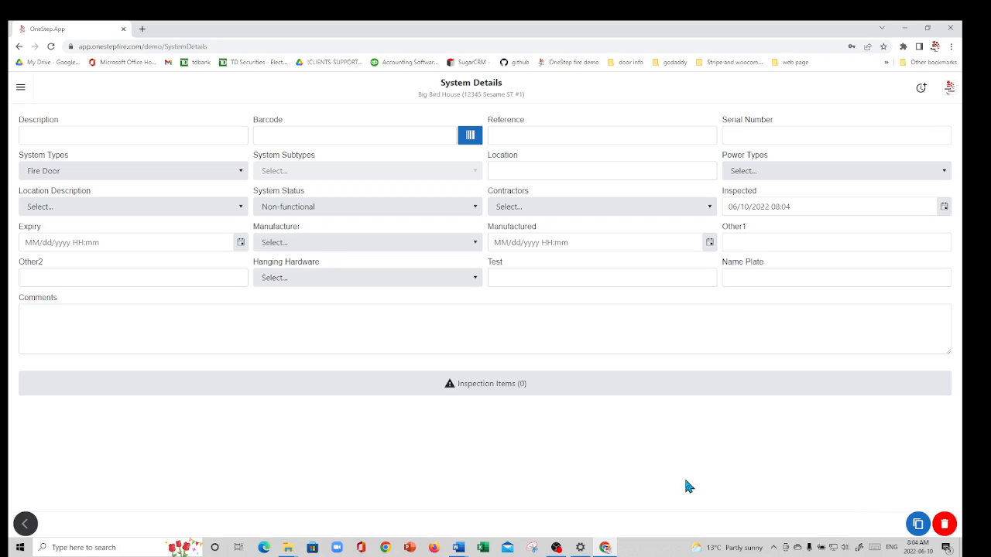
left_click(28, 526)
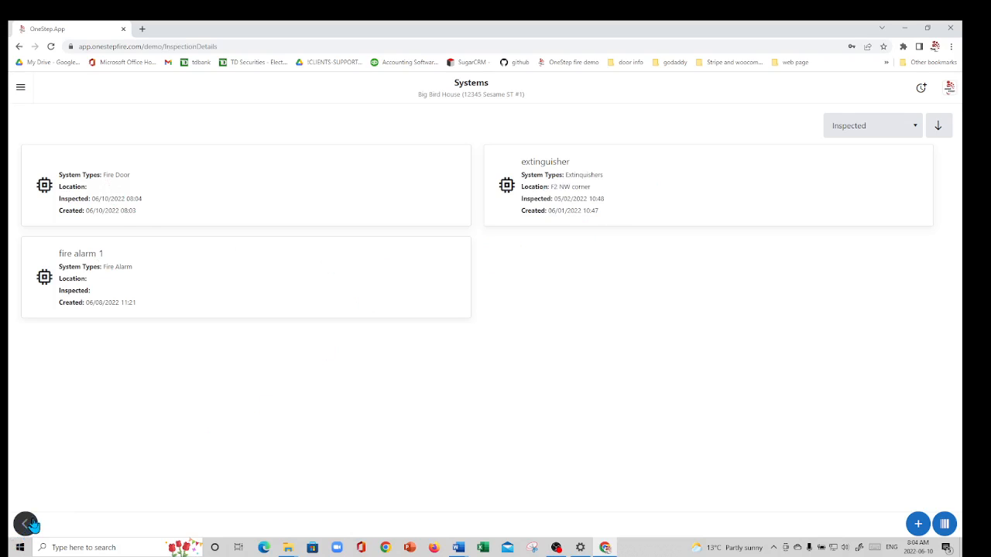
left_click(27, 524)
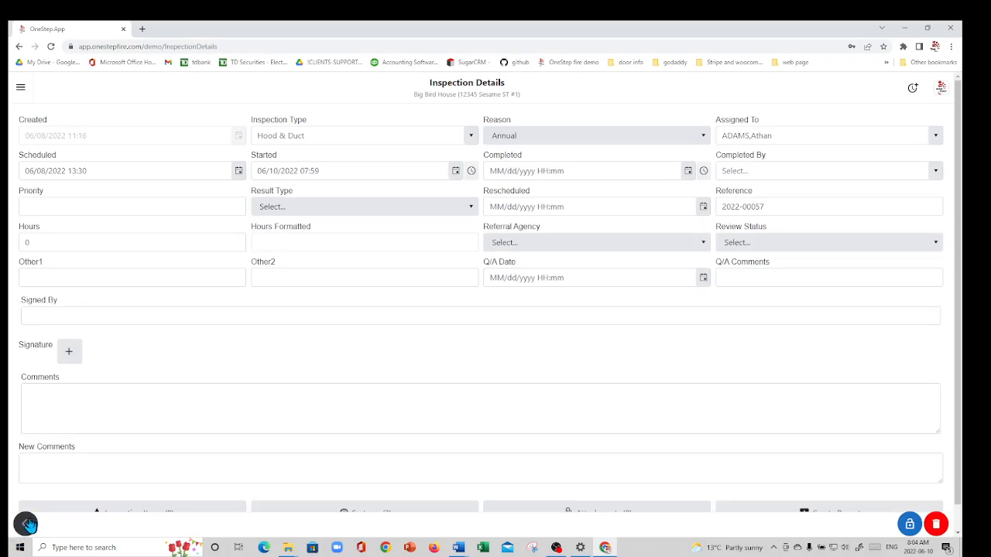
Stamp the inspection's completion with the current date and time, 06/10/2022 08:05, and set Completed By to the assigned inspector.
left_click(576, 171)
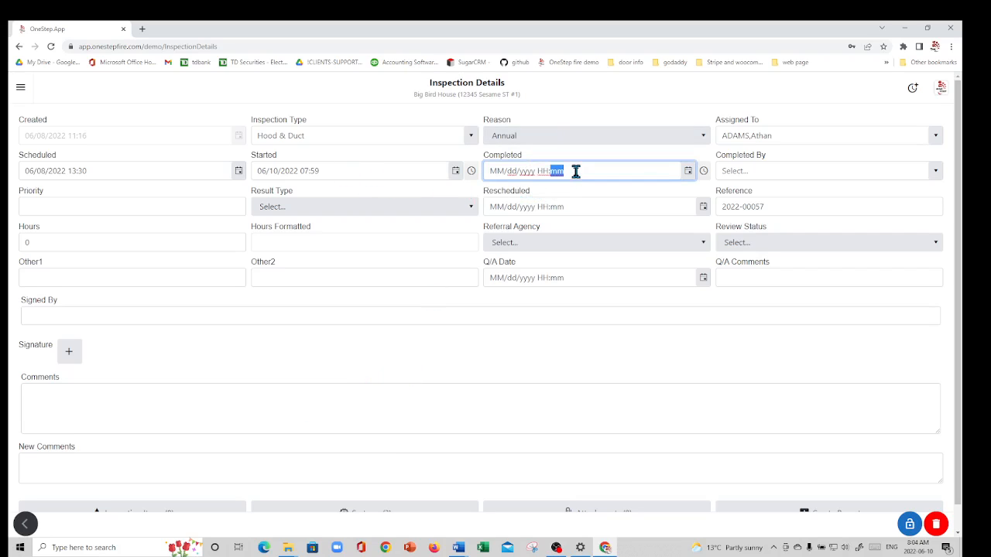
left_click(703, 170)
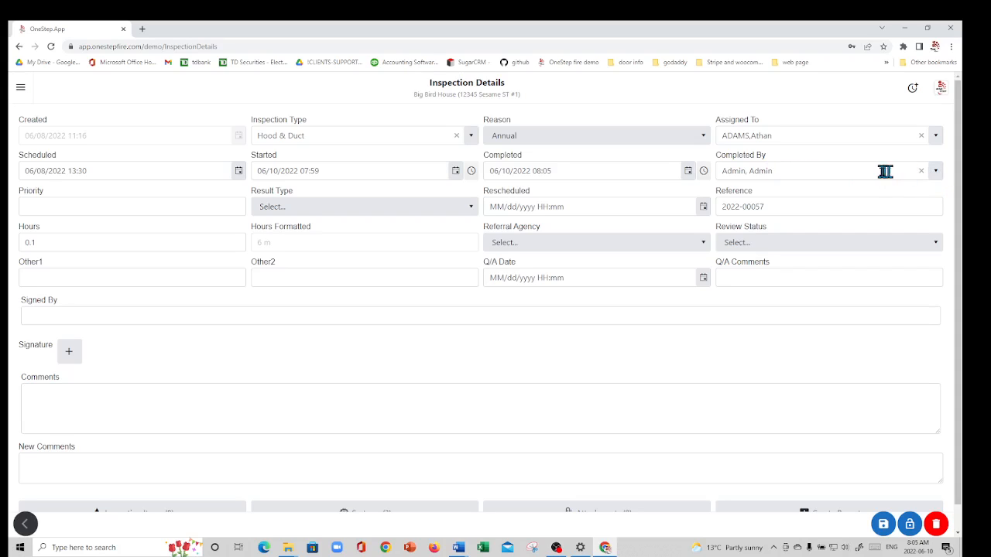
left_click(934, 175)
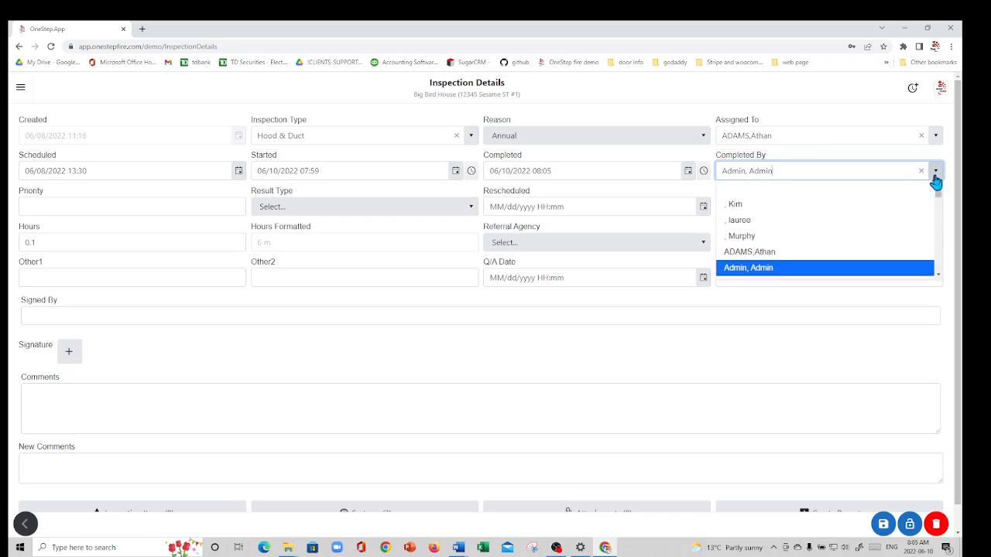
left_click(763, 253)
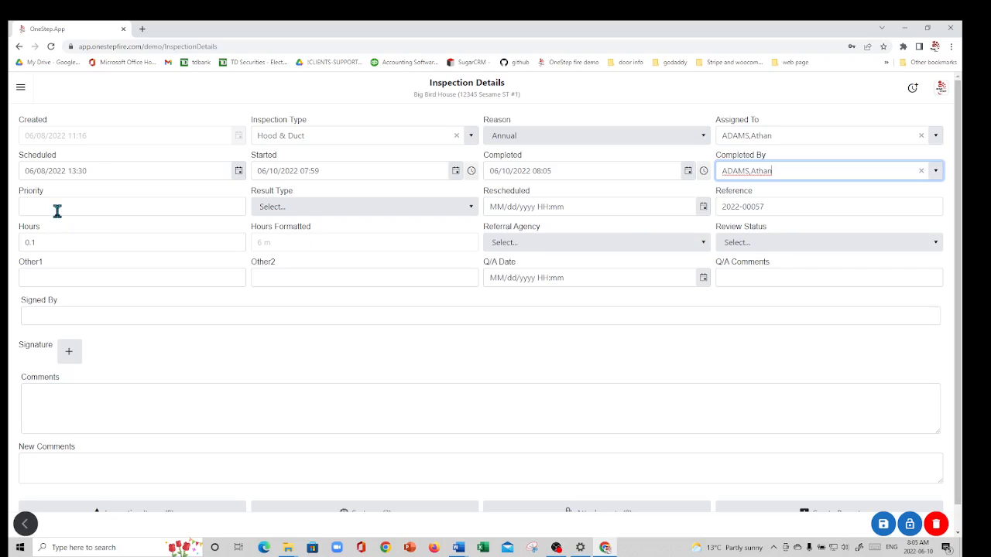
Set the inspection's Result Type to Non-Compliant and its Review Status to Accepted for prosecution.
left_click(472, 209)
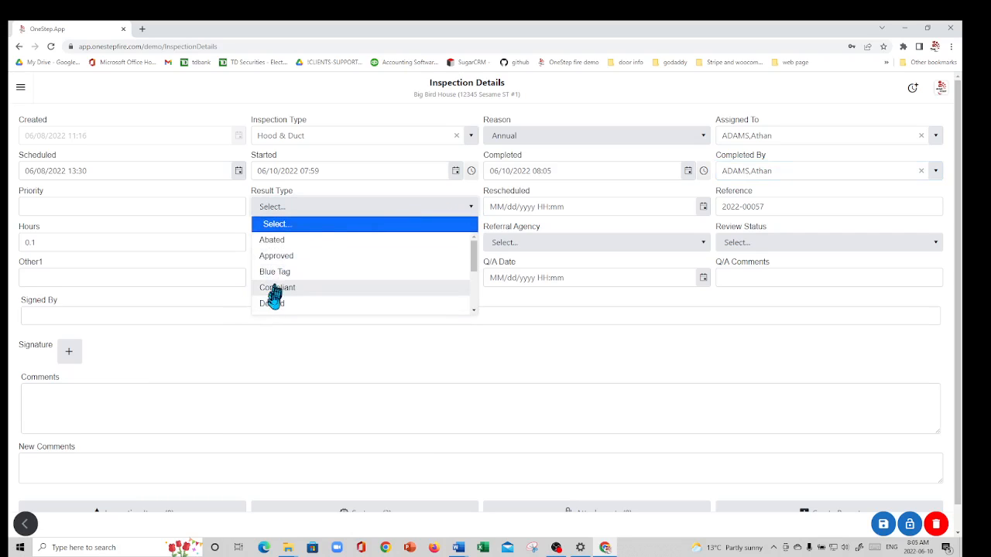
left_click(473, 311)
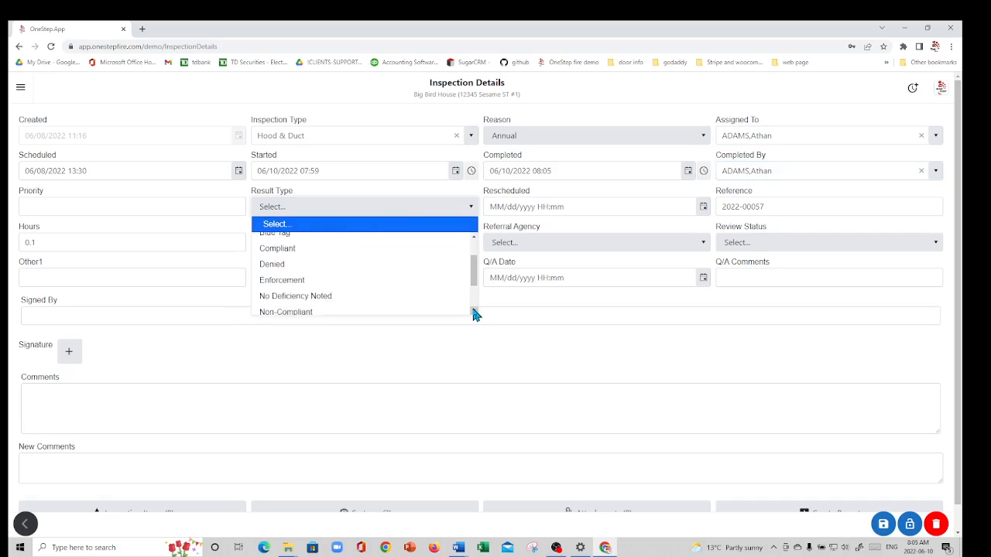
left_click(473, 311)
left_click(474, 311)
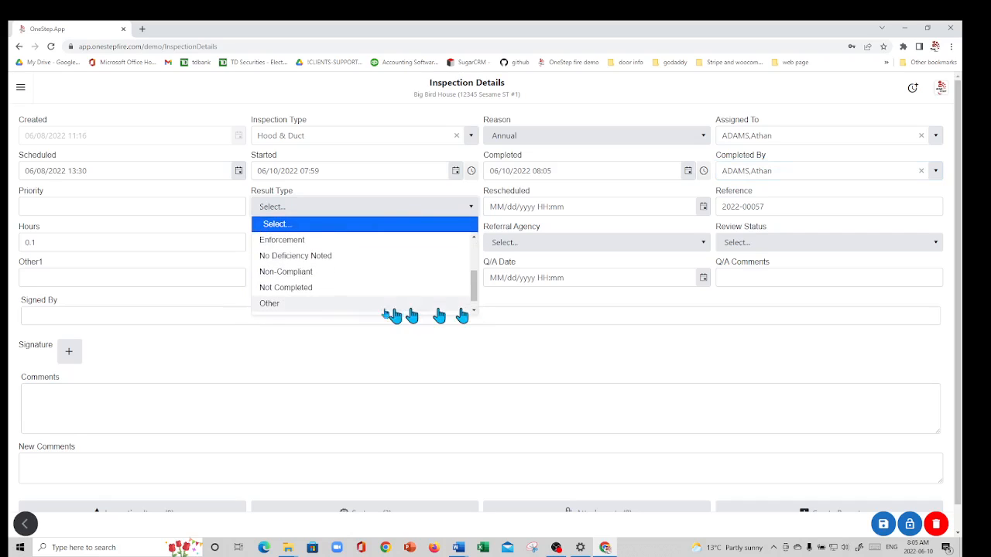
left_click(285, 273)
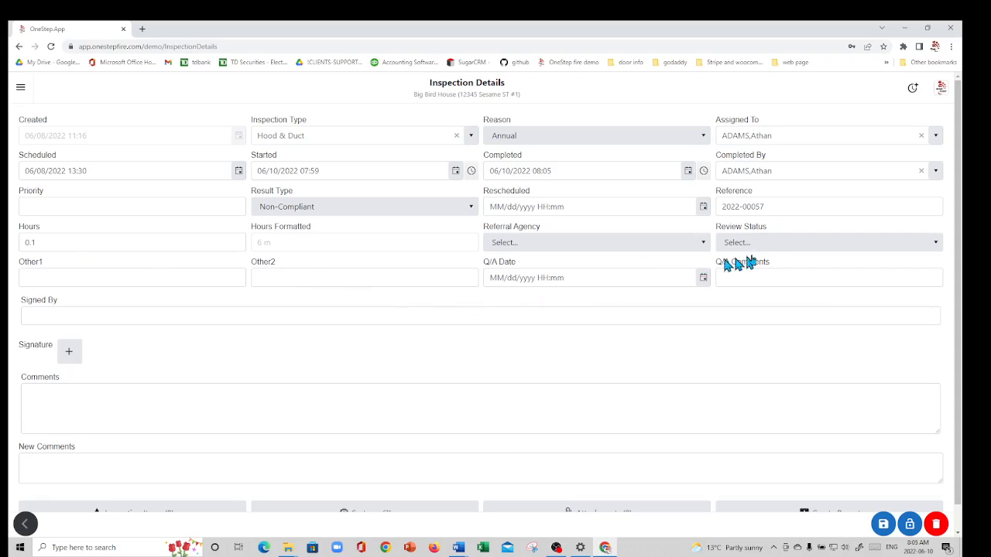
left_click(933, 246)
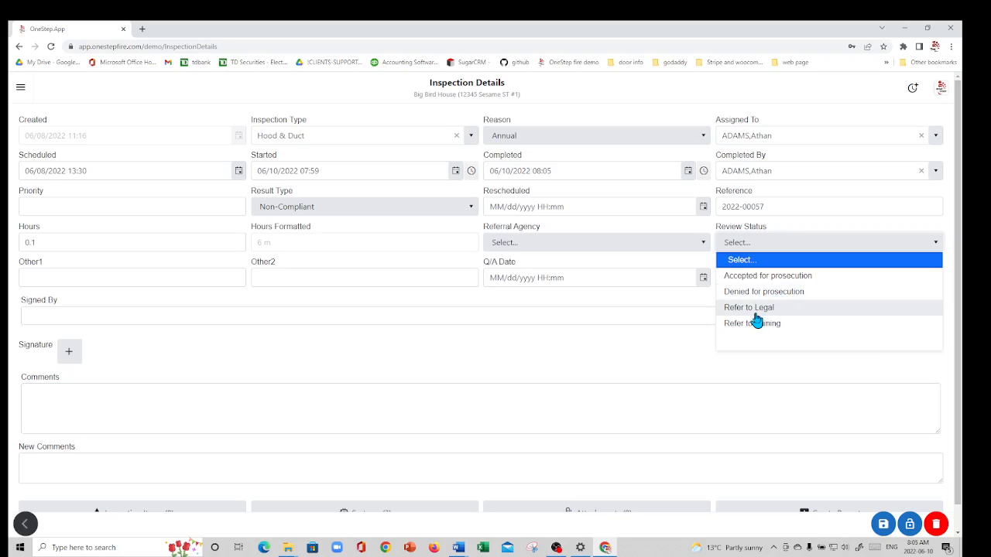
left_click(753, 277)
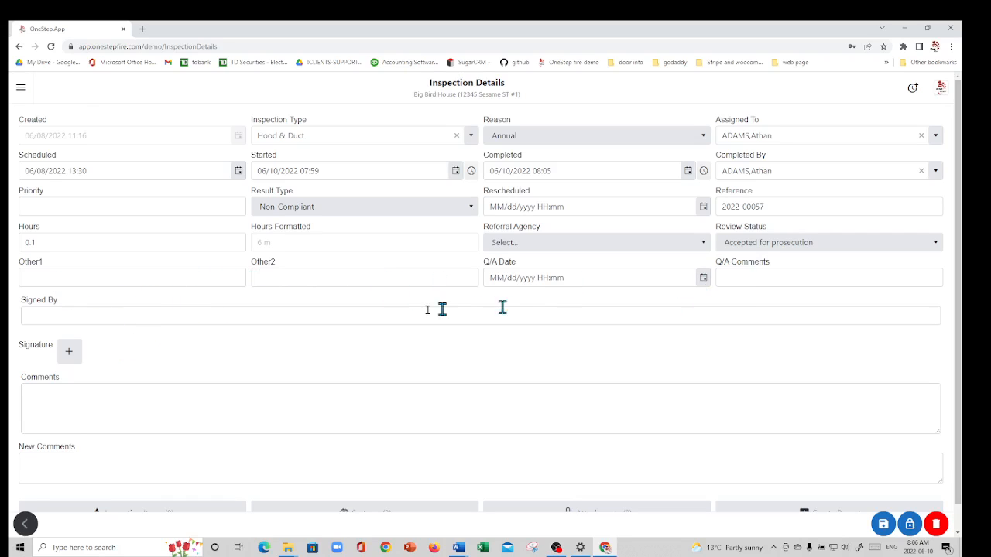
Add a handwritten first-name signature to the inspection and save the inspection details.
left_click(69, 355)
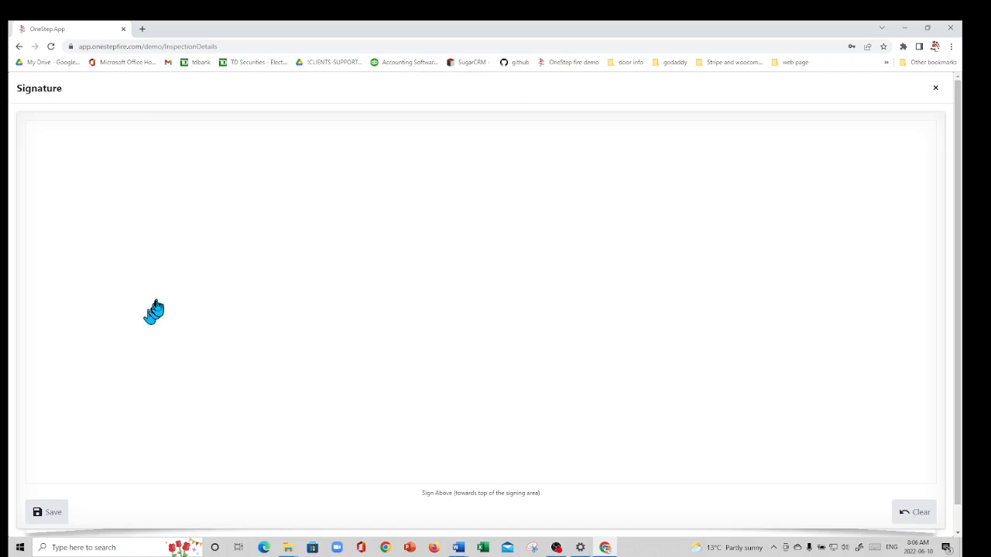
mouse_move(250, 189)
left_mouse_down()
mouse_move(243, 288)
mouse_move(181, 287)
left_mouse_up()
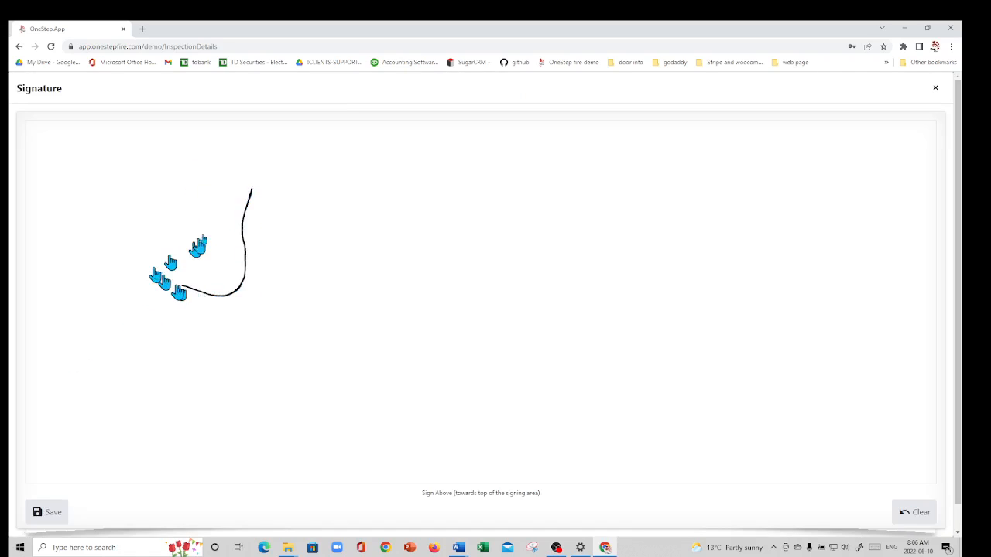
left_click_drag(199, 195, 297, 177)
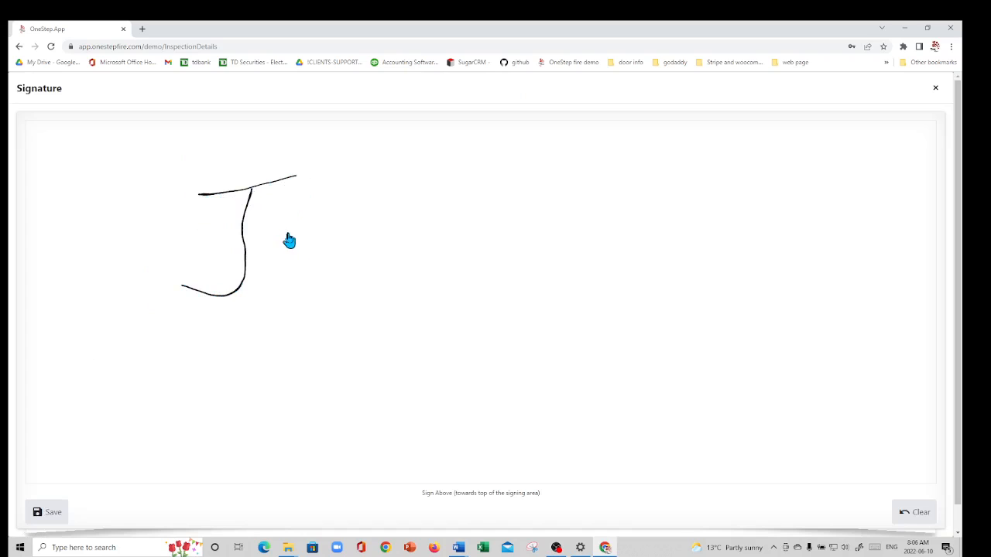
left_click_drag(288, 232, 280, 270)
mouse_move(312, 234)
left_mouse_down()
mouse_move(323, 280)
mouse_move(340, 250)
mouse_move(375, 274)
left_mouse_up()
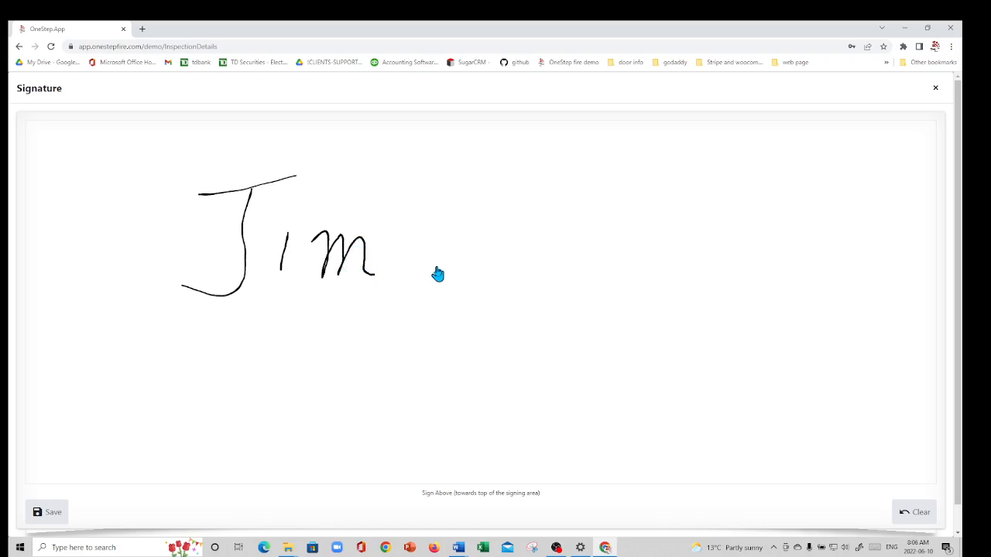
left_click(48, 516)
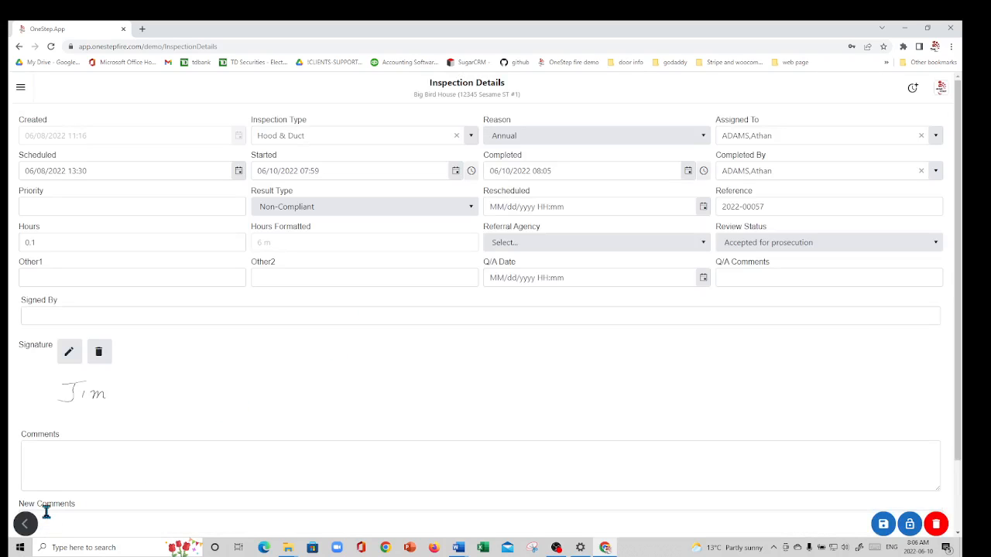
scroll(201, 386, "down", 2)
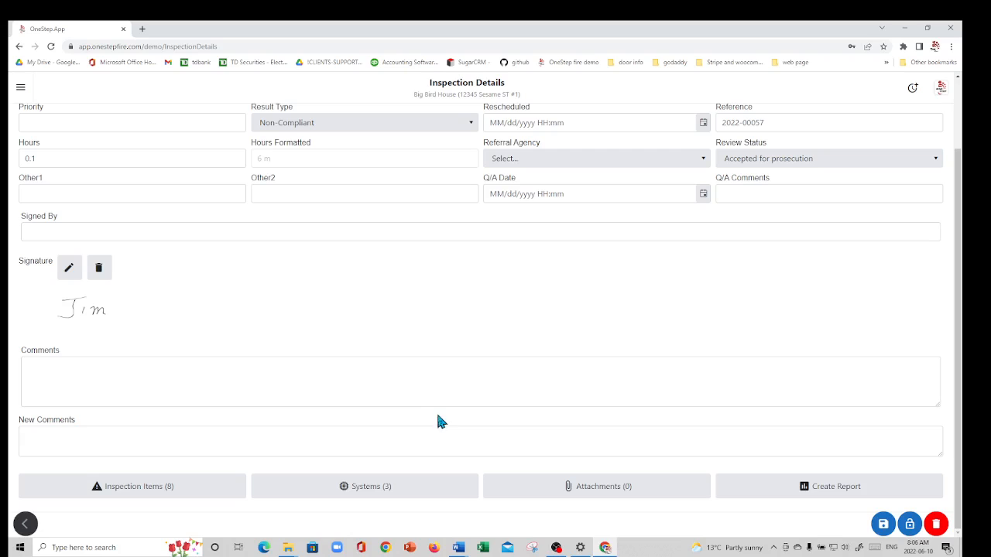
left_click(883, 523)
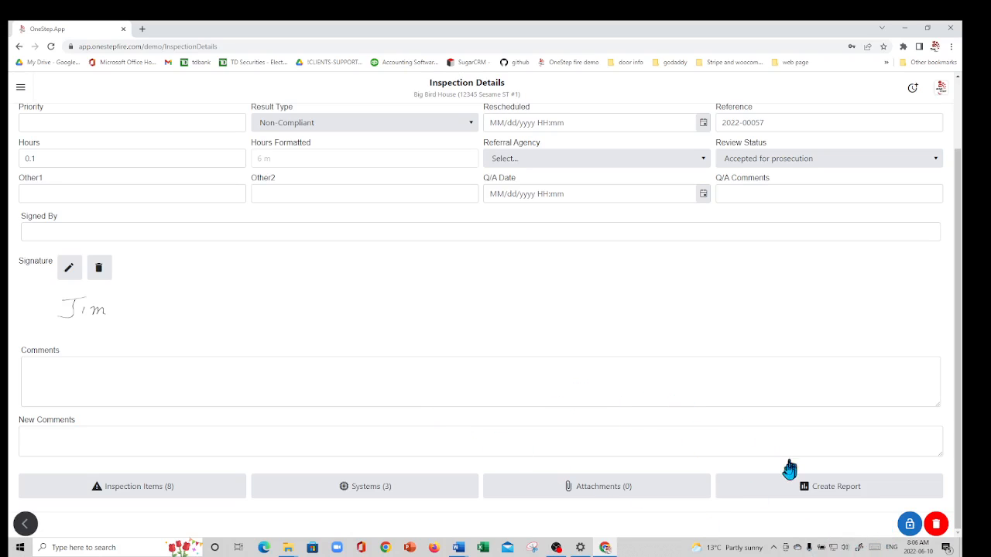
Open report creation for the inspection and switch sending to the first listed e-mail recipient on and off again.
left_click(836, 488)
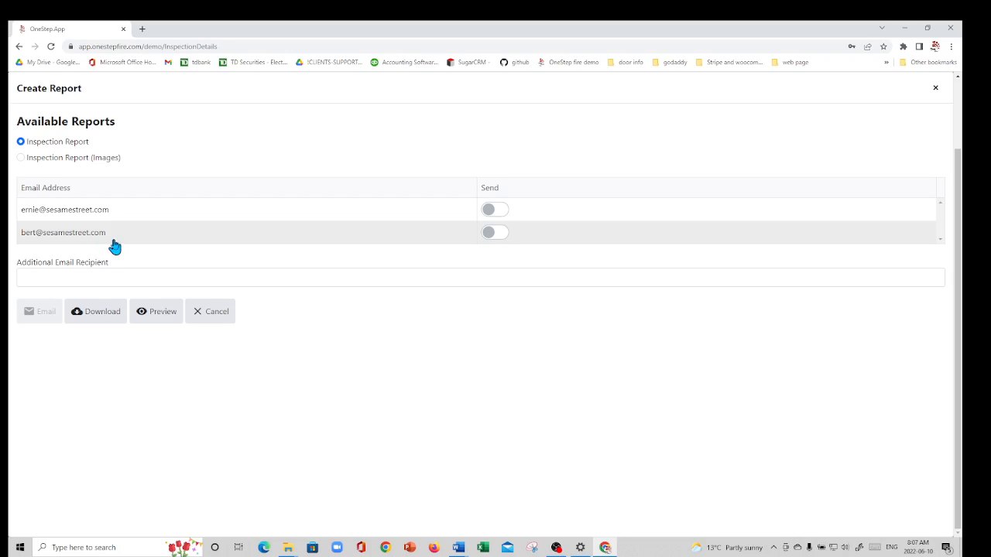
left_click(501, 213)
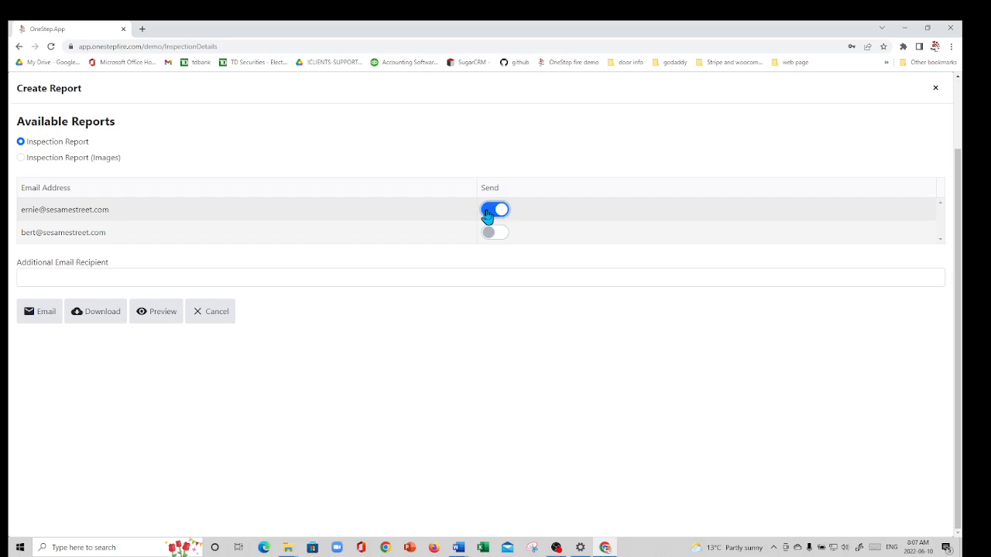
left_click(486, 215)
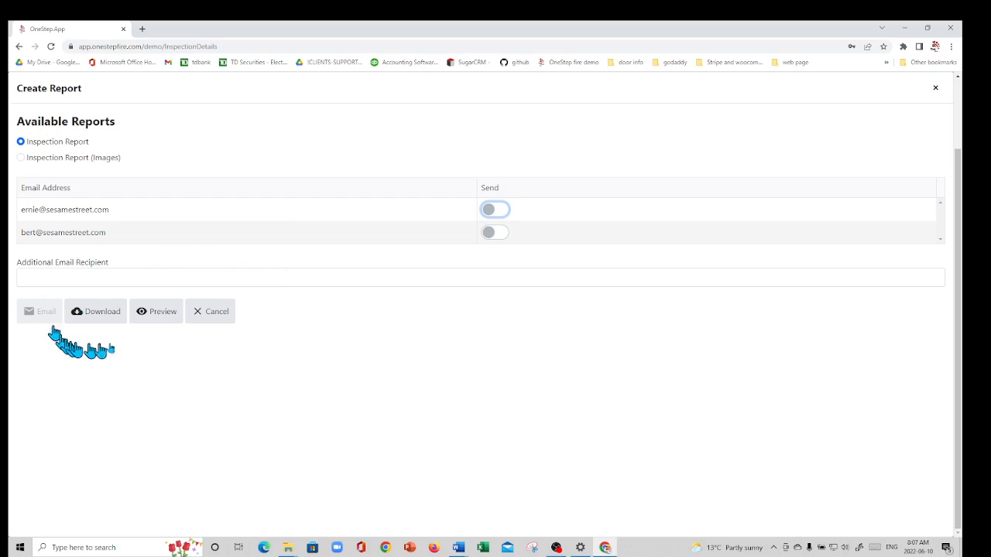
Preview the Inspection Report and examine its violation items, result and signature section across both pages.
left_click(163, 315)
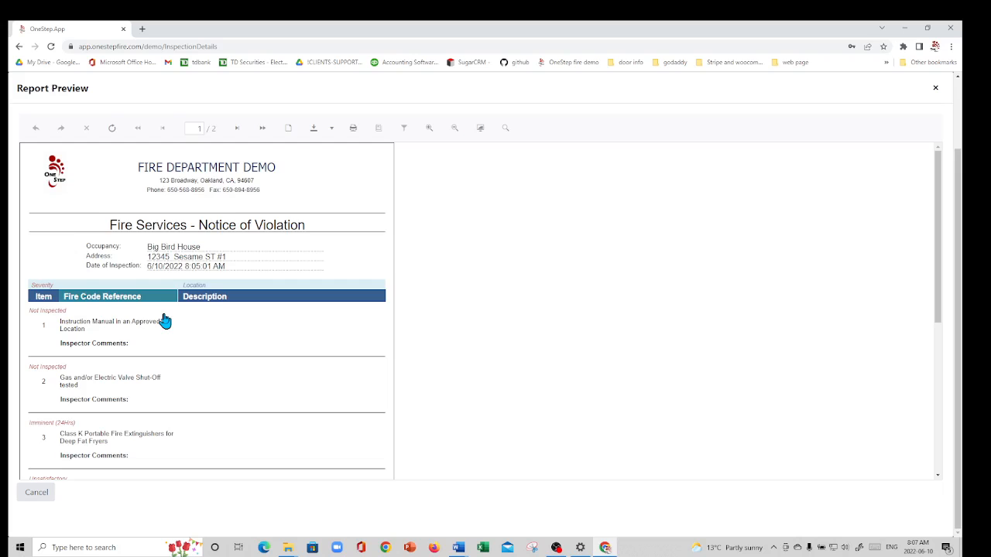
scroll(164, 322, "down", 4)
scroll(178, 337, "down", 3)
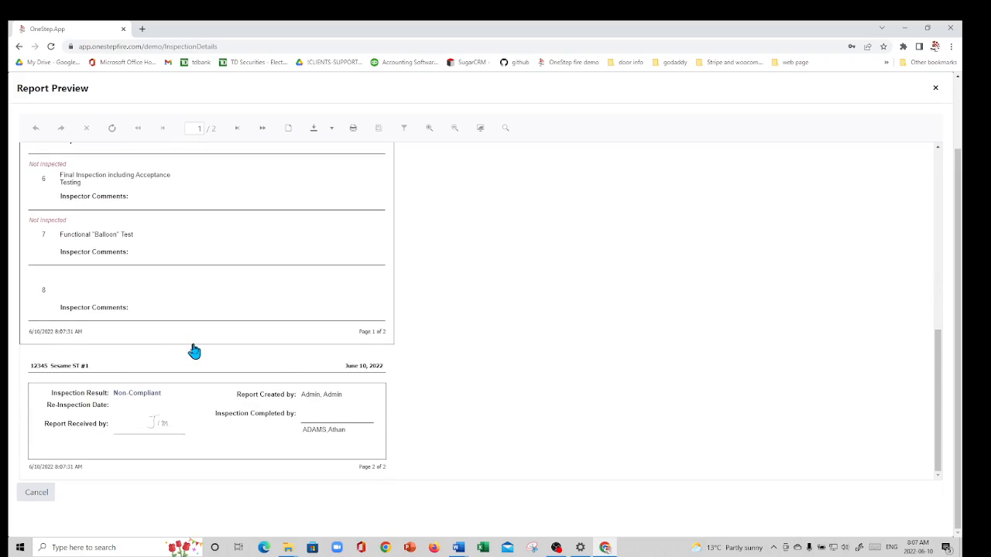
scroll(194, 348, "up", 3)
scroll(194, 349, "up", 4)
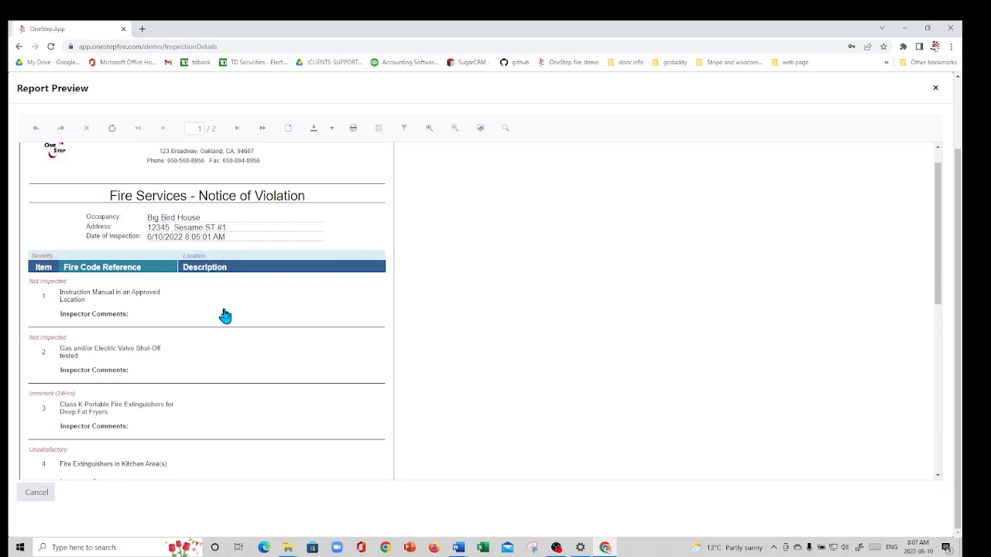
scroll(194, 338, "down", 7)
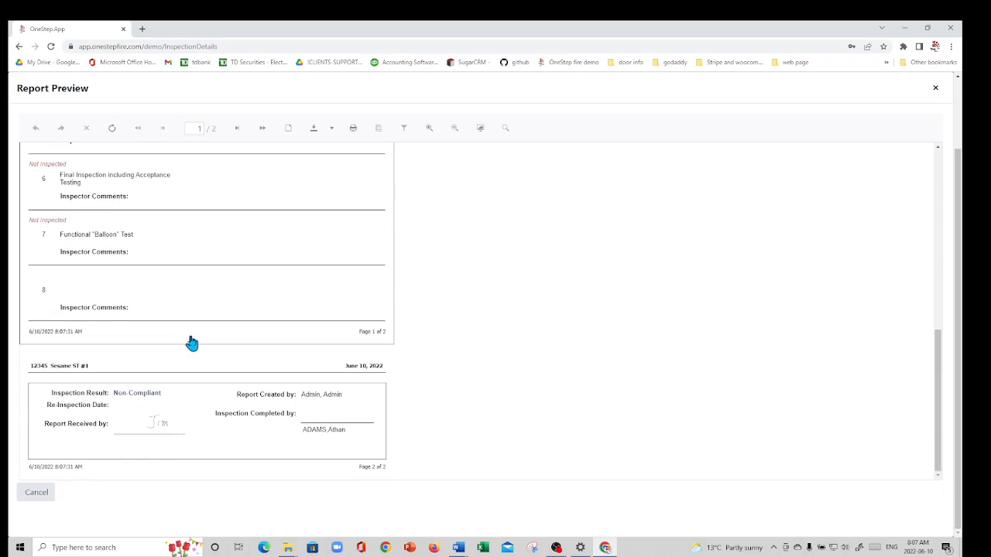
scroll(197, 325, "up", 7)
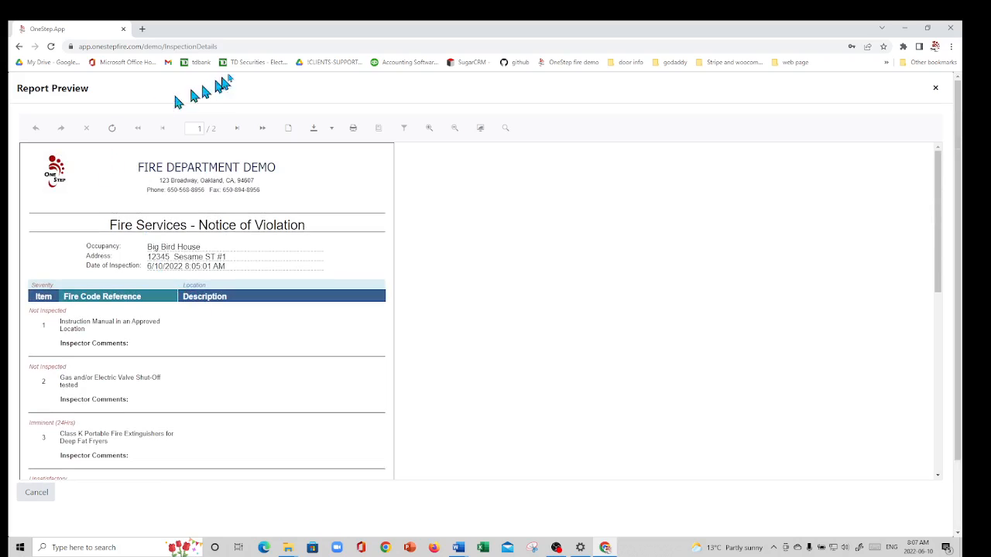
Leave the report preview and the systems list, and save the inspection activity entry to return to the calendar.
left_click(20, 47)
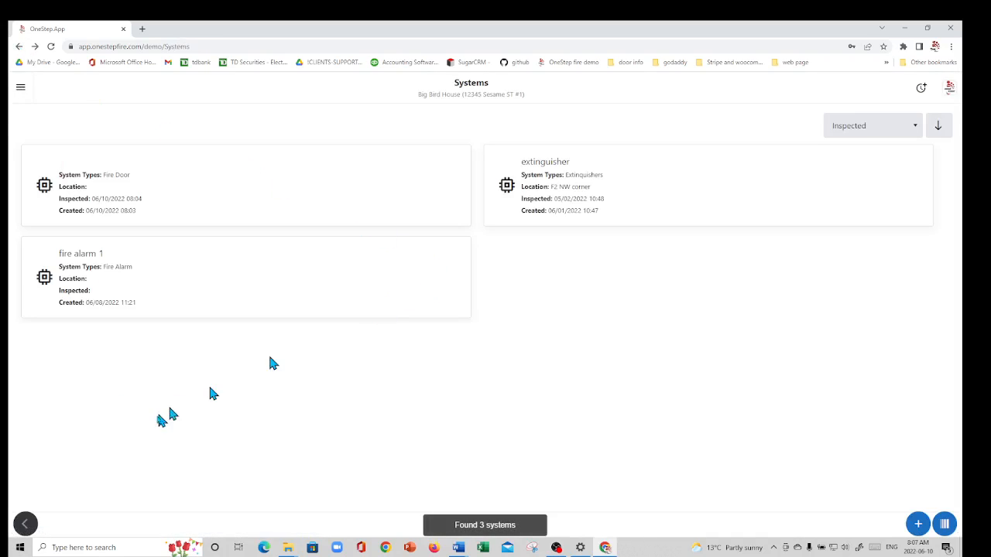
left_click(24, 527)
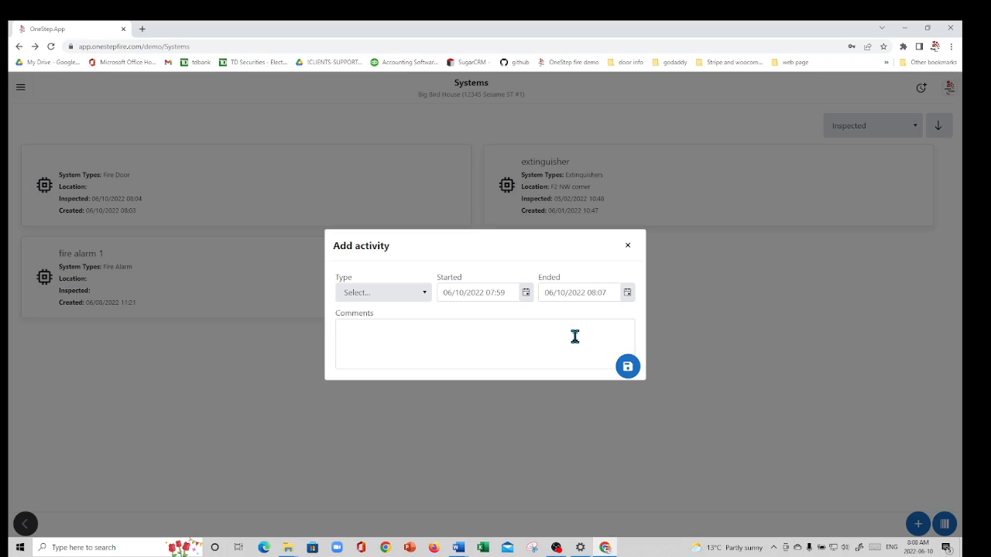
left_click(628, 369)
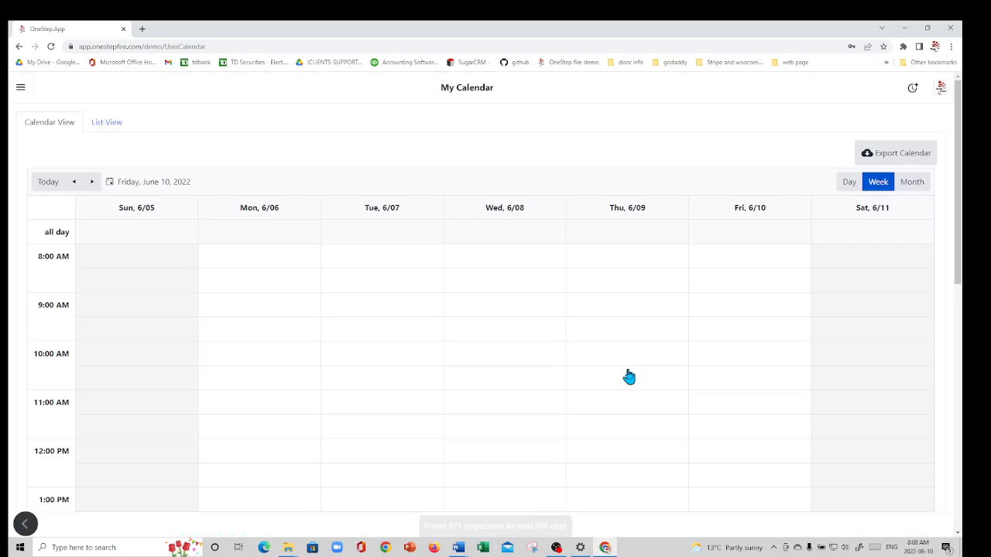